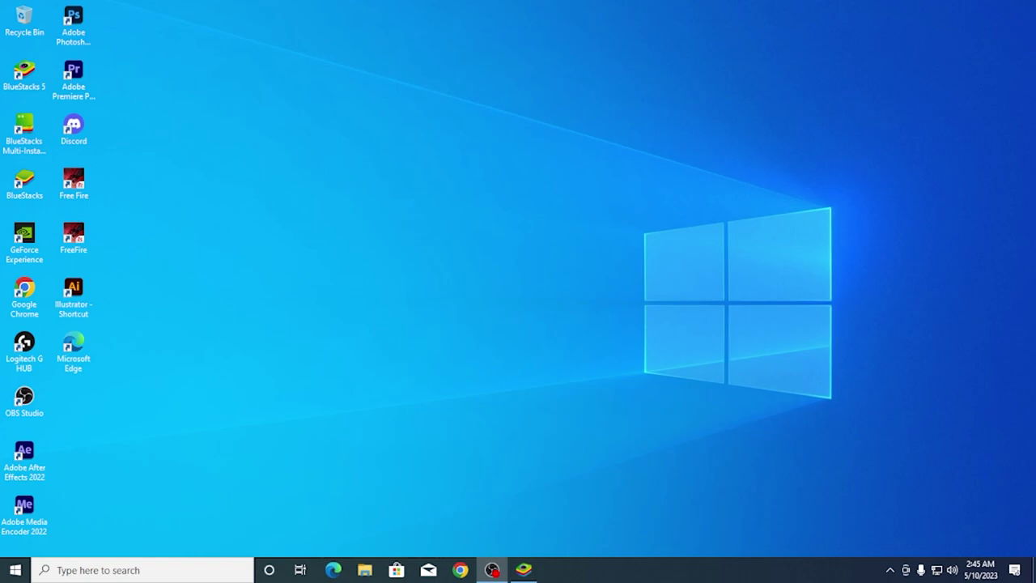
# Step: Open the Power Options and review the High performance plan and the additional power plans
pyautogui.click(101, 569)
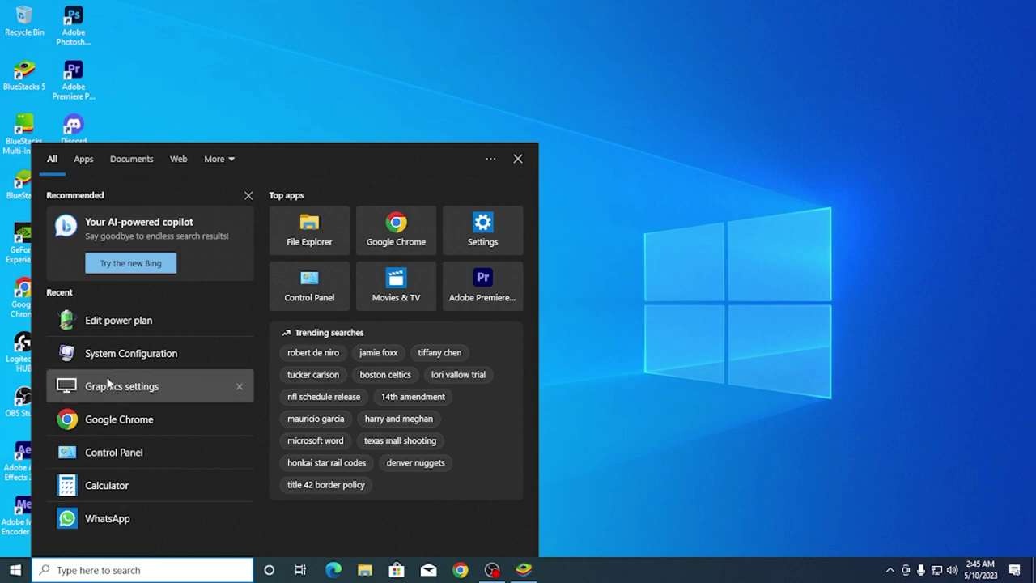
pyautogui.click(111, 327)
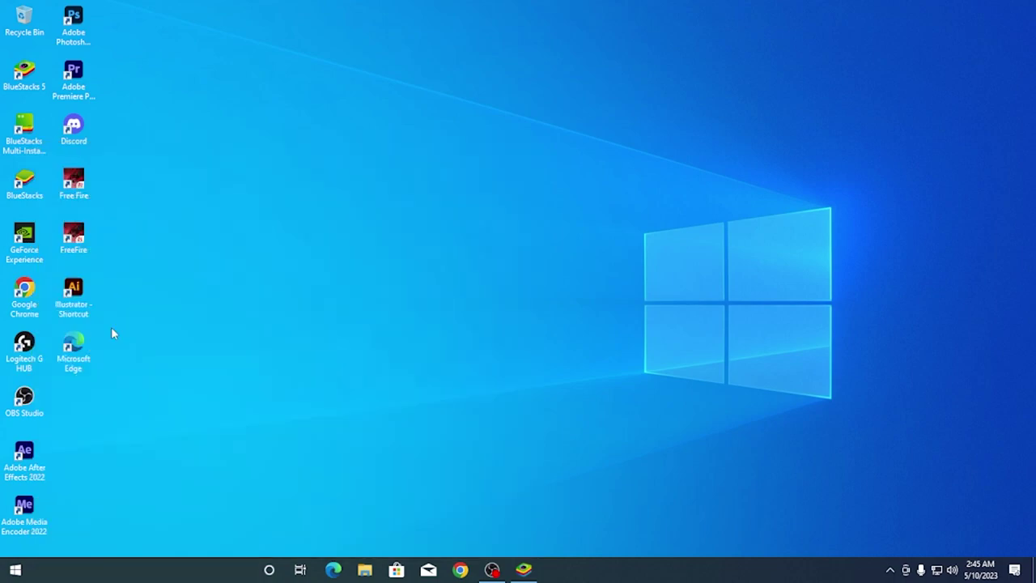
pyautogui.click(450, 88)
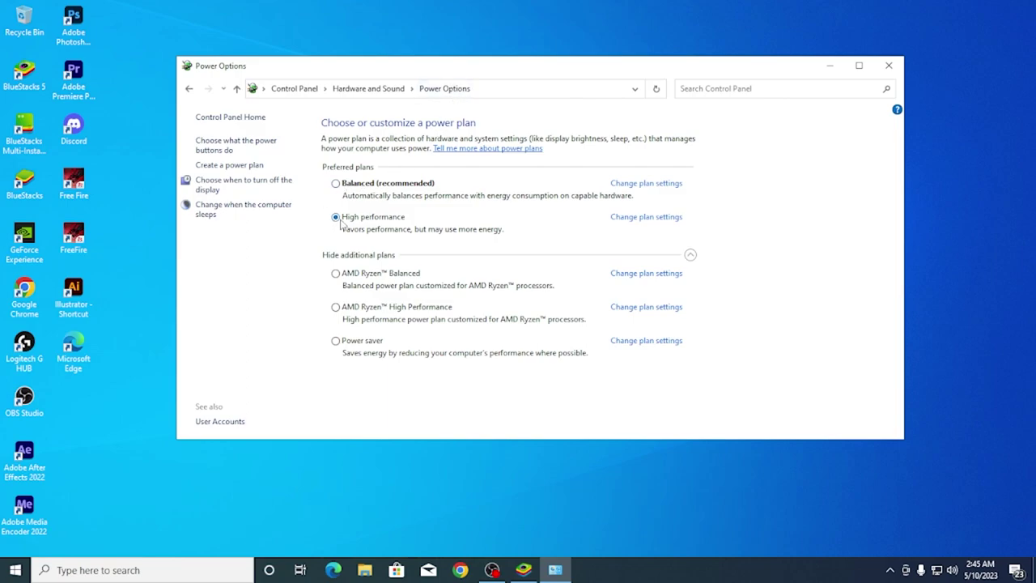
pyautogui.click(691, 255)
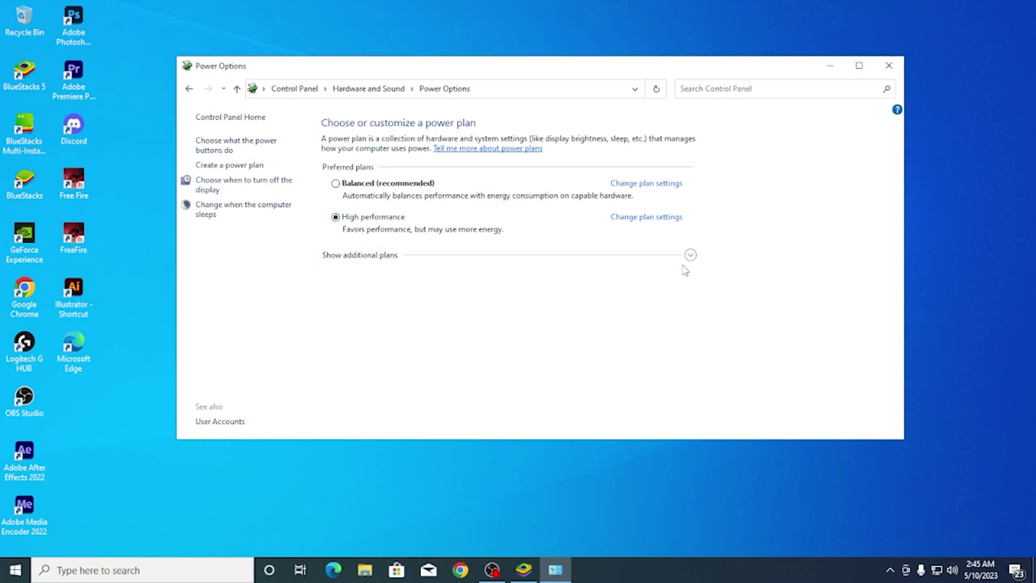
pyautogui.click(689, 255)
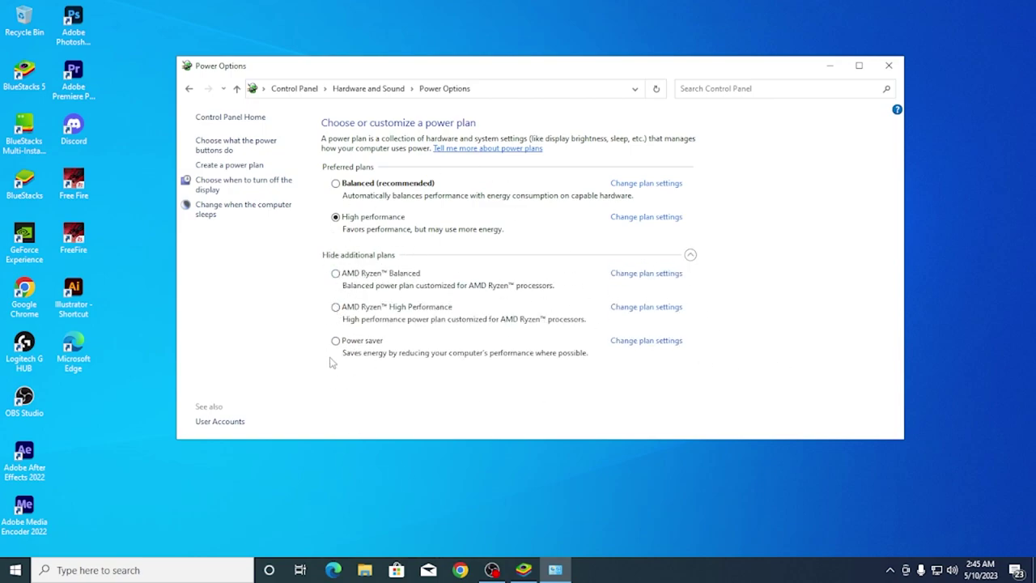
pyautogui.click(890, 66)
# Step: Open the Windows Graphics settings and add the FreeFire desktop shortcut to the apps with a graphics performance preference
pyautogui.press('super')
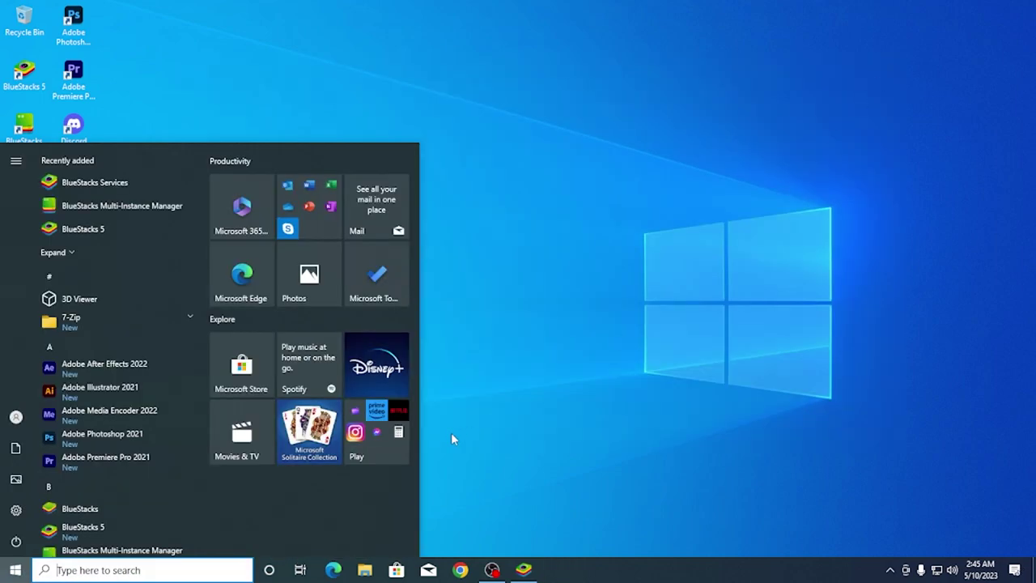
pyautogui.write('gr')
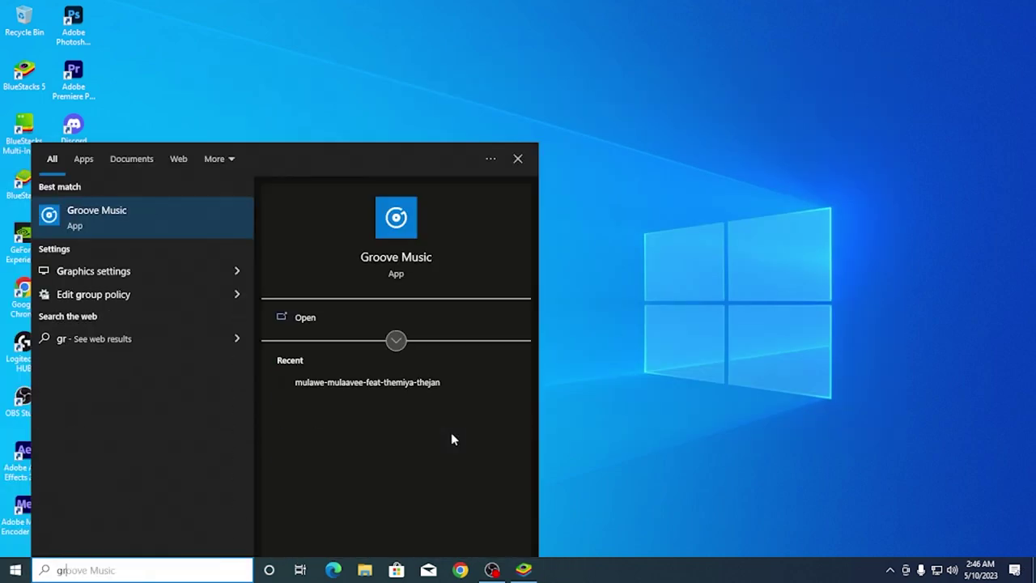
pyautogui.click(162, 259)
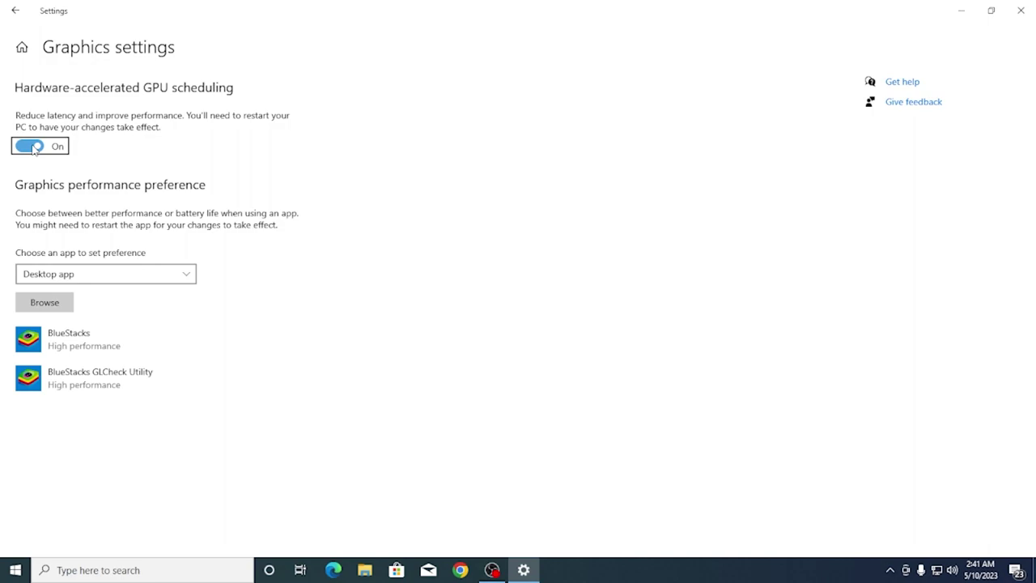
pyautogui.click(47, 308)
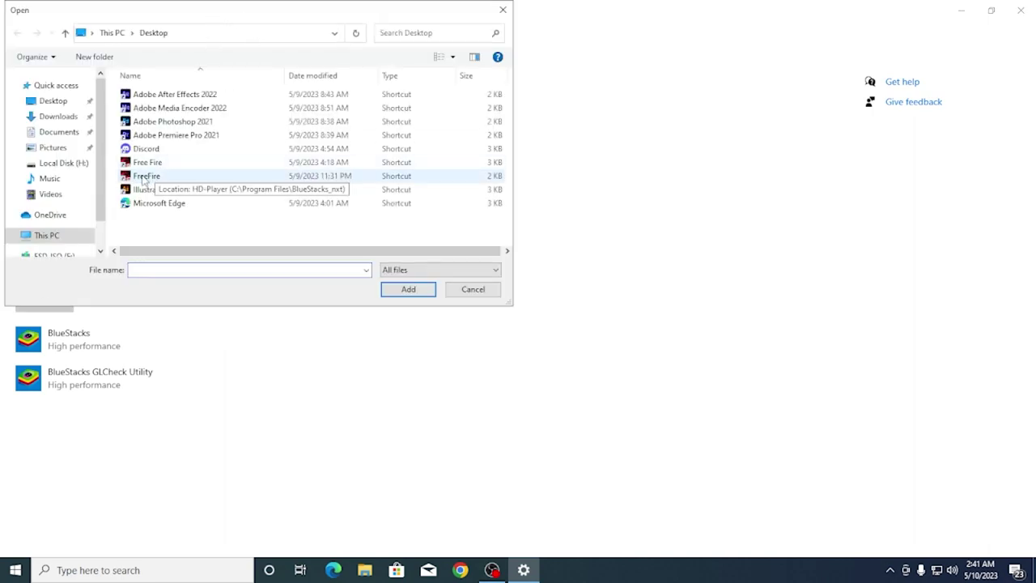
pyautogui.click(143, 178)
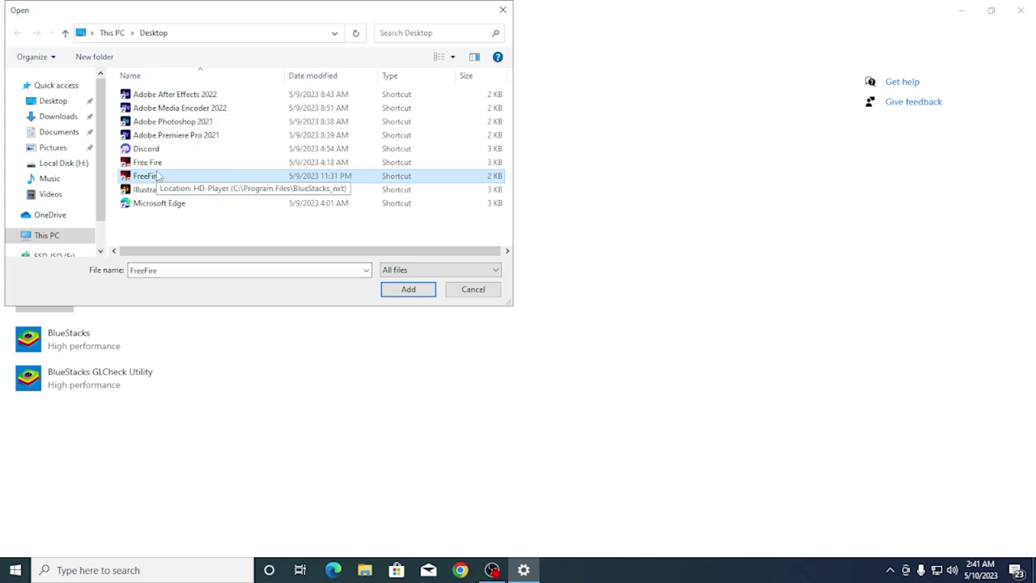
pyautogui.click(405, 290)
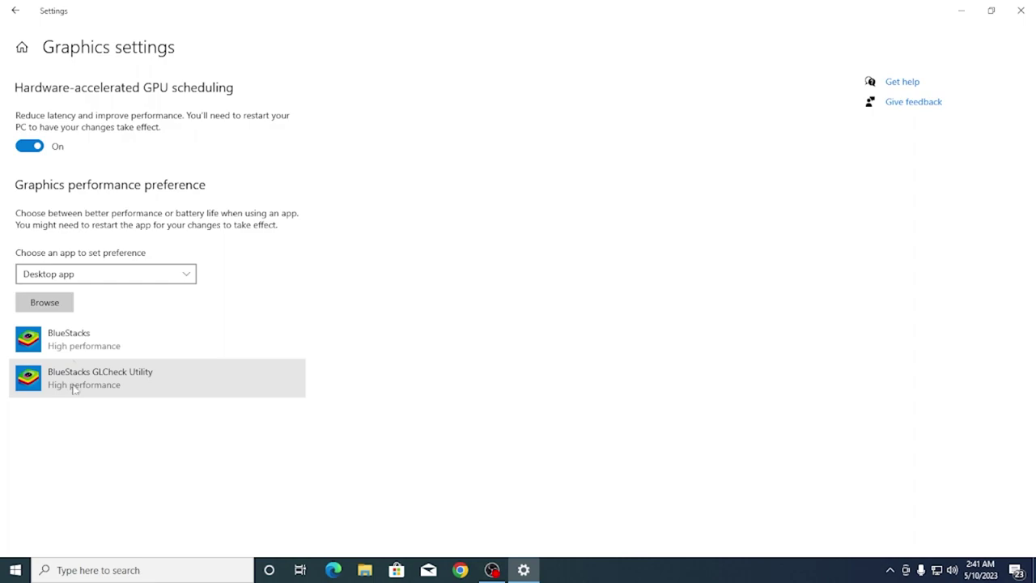
# Step: Check the graphics preference options of BlueStacks and of BlueStacks GLCheck Utility without changing them
pyautogui.click(74, 349)
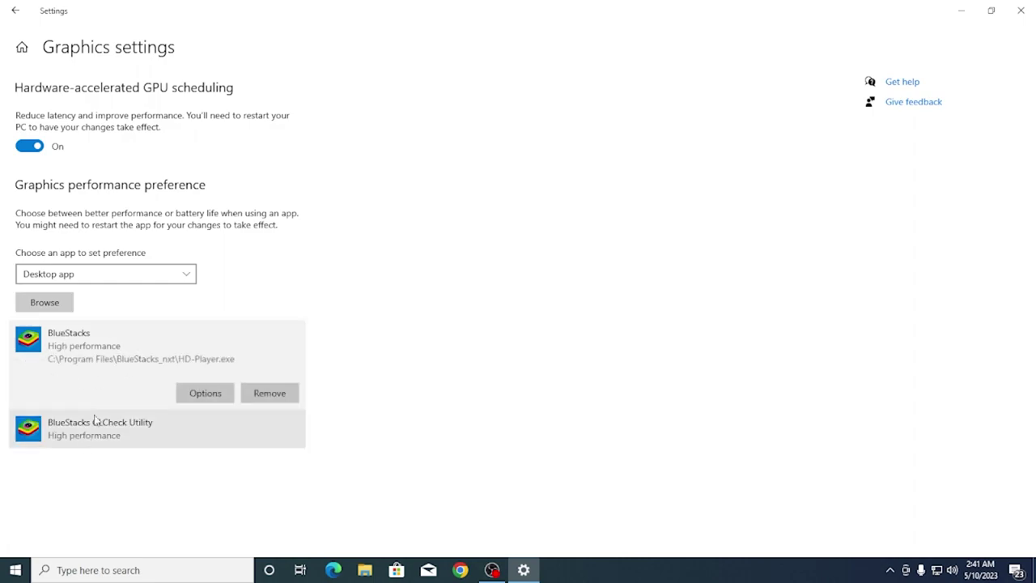
pyautogui.click(195, 396)
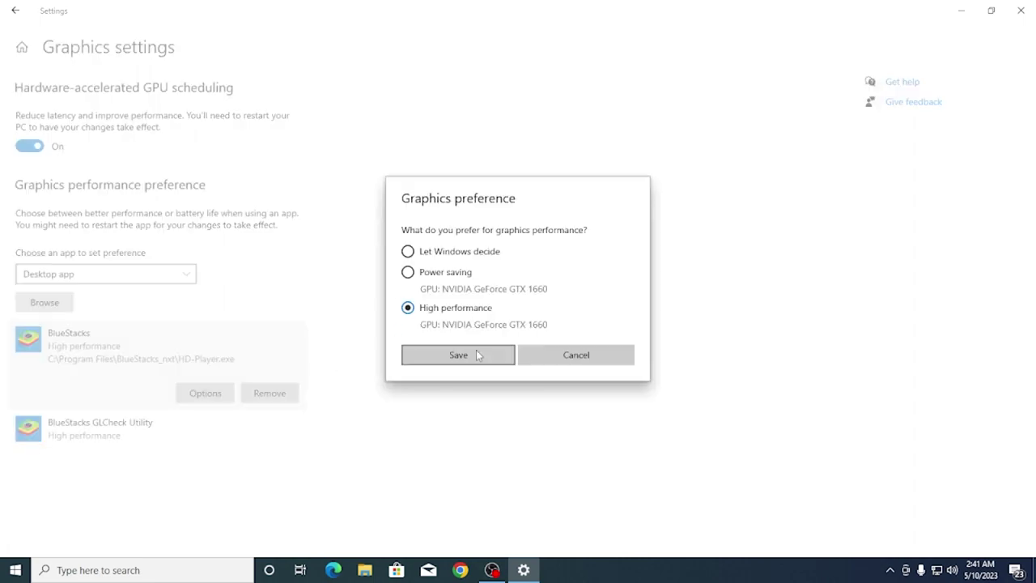
pyautogui.click(555, 362)
pyautogui.click(96, 431)
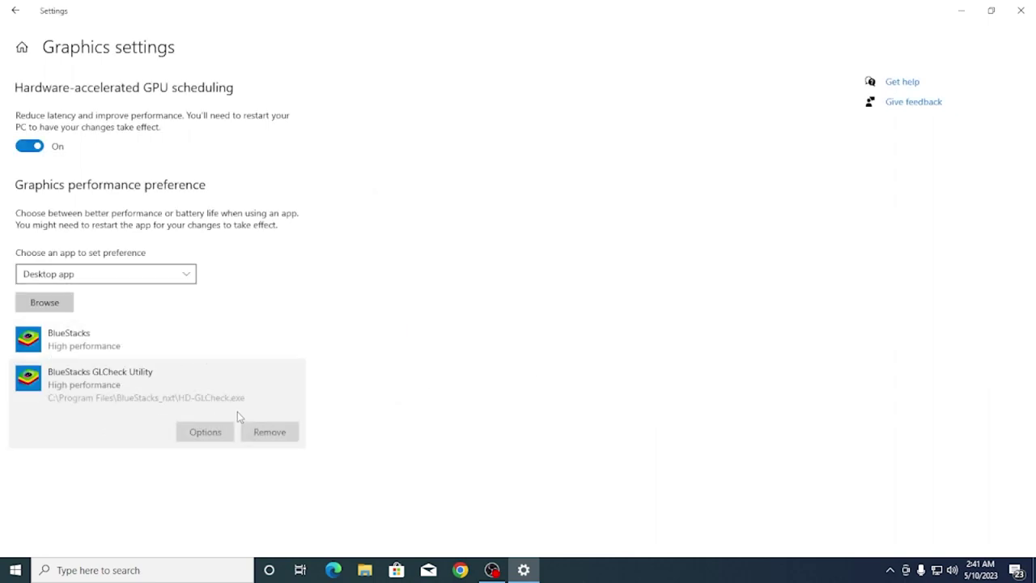
pyautogui.click(207, 432)
pyautogui.click(565, 360)
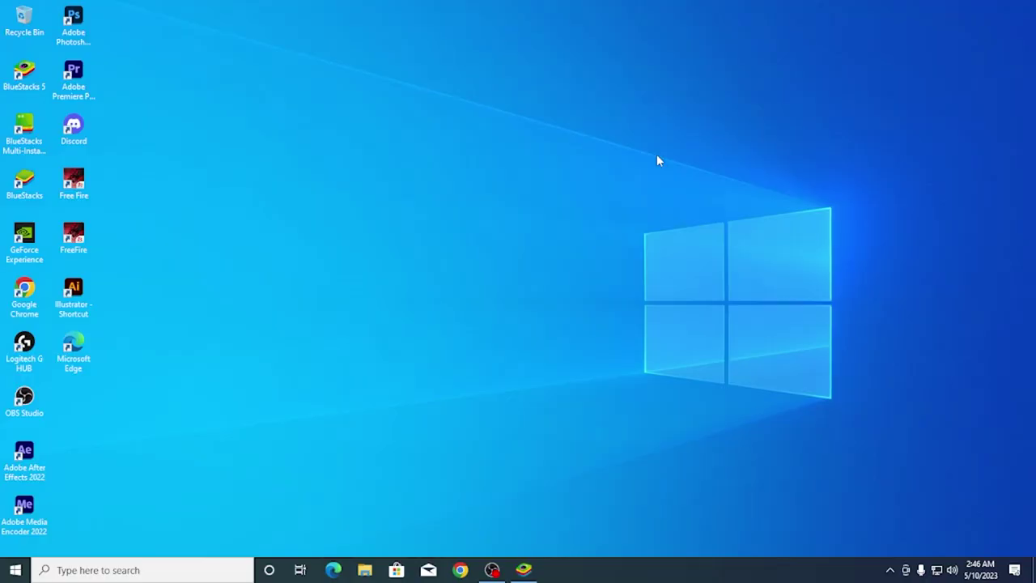
# Step: Open System Configuration and bring up the advanced boot options for Windows 10
pyautogui.press('super')
pyautogui.write('s')
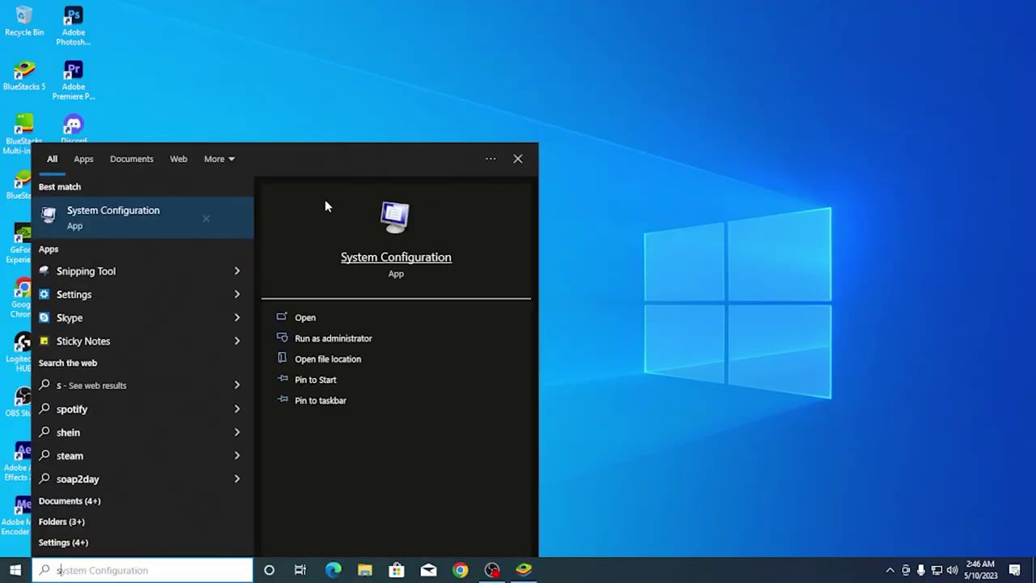
pyautogui.click(145, 221)
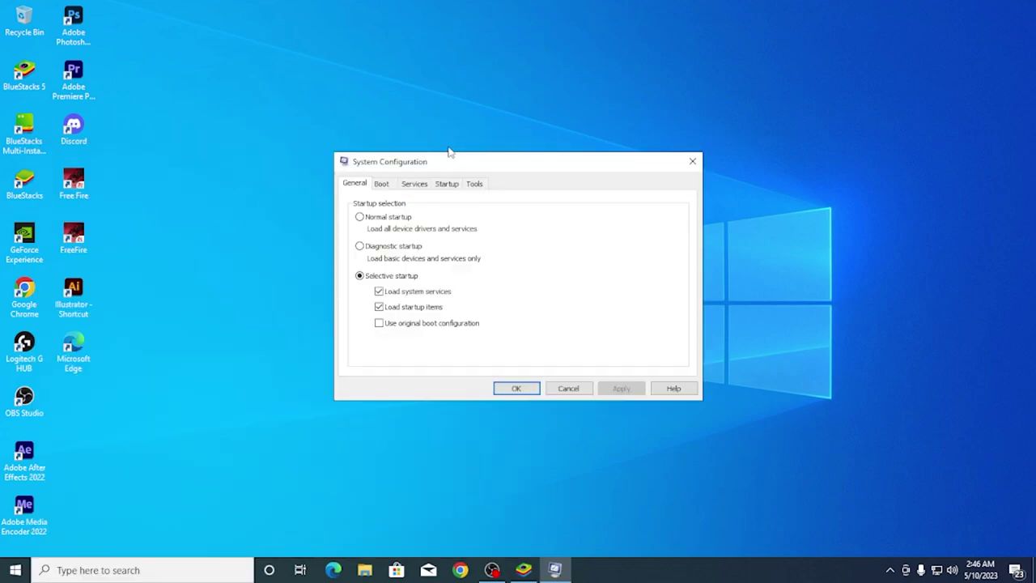
pyautogui.moveTo(475, 160); pyautogui.dragTo(538, 154)
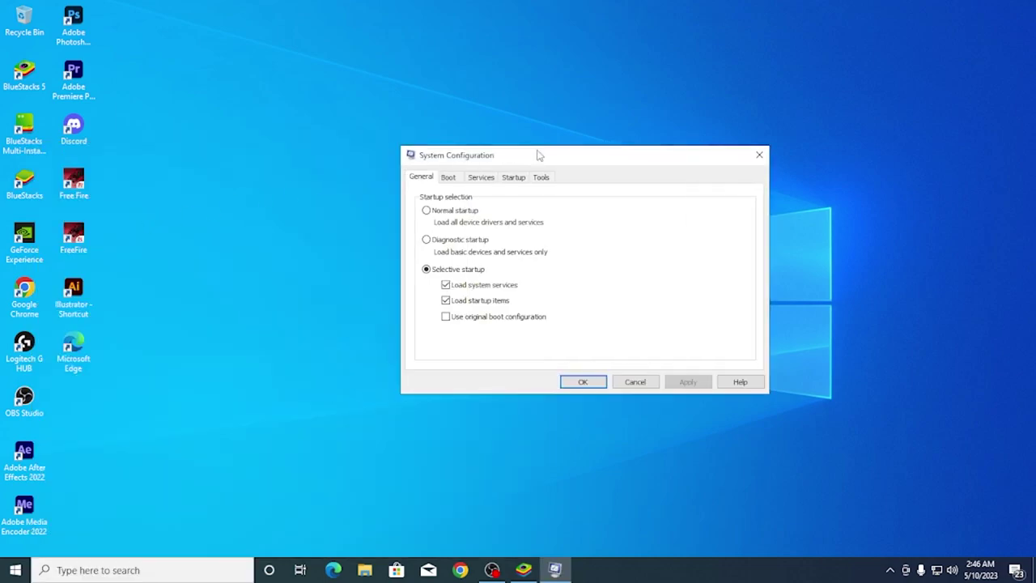
pyautogui.click(452, 177)
pyautogui.click(425, 177)
pyautogui.click(449, 180)
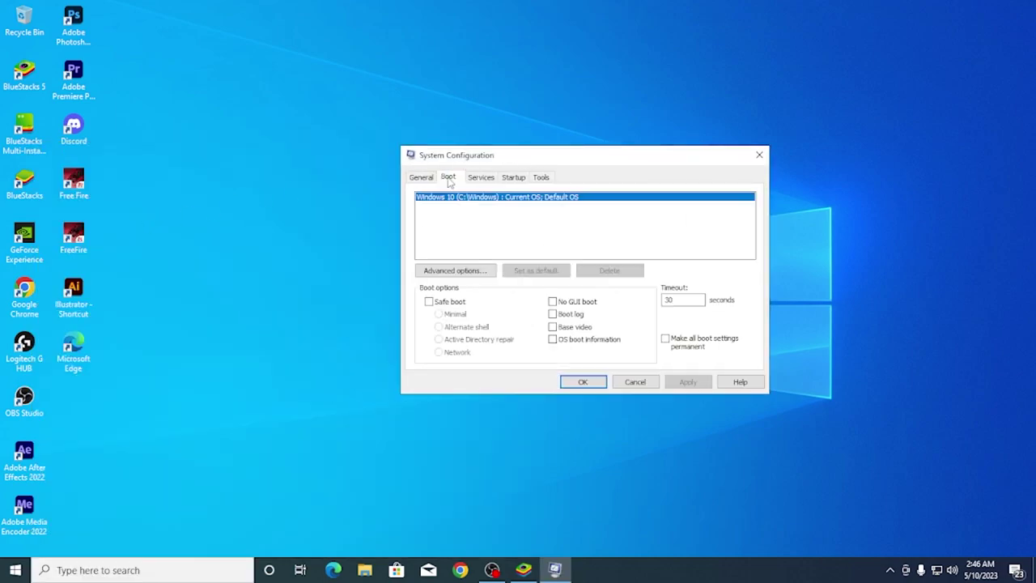
pyautogui.click(443, 272)
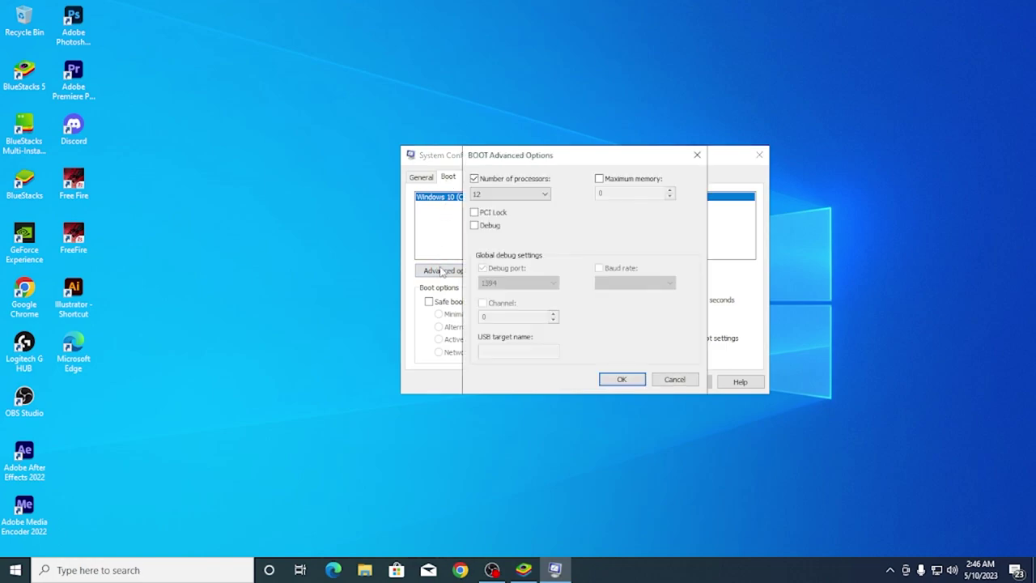
pyautogui.moveTo(528, 156); pyautogui.dragTo(586, 159)
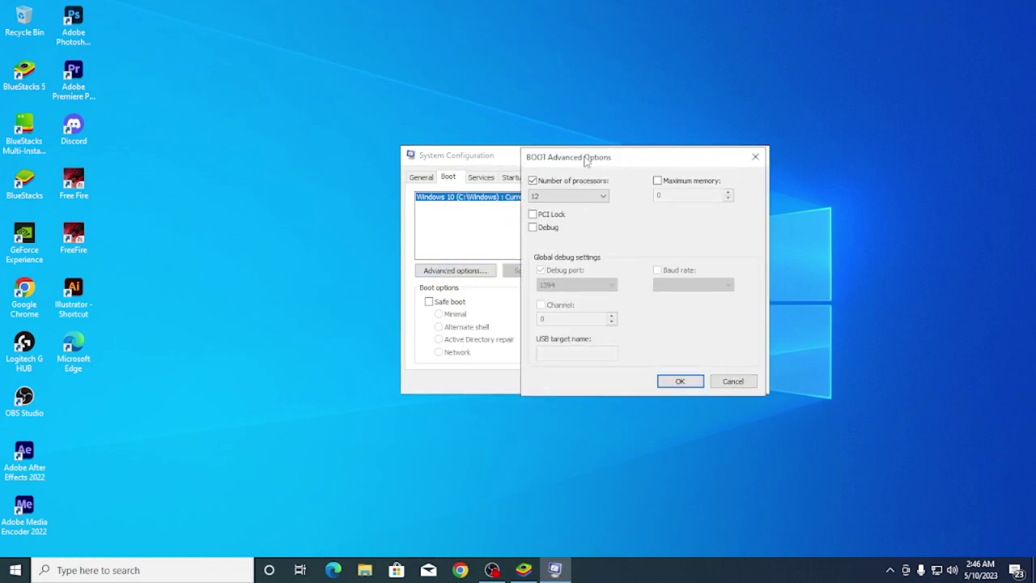
# Step: Try out a processor count of 1 in the advanced boot options and disable the processor limit
pyautogui.click(545, 183)
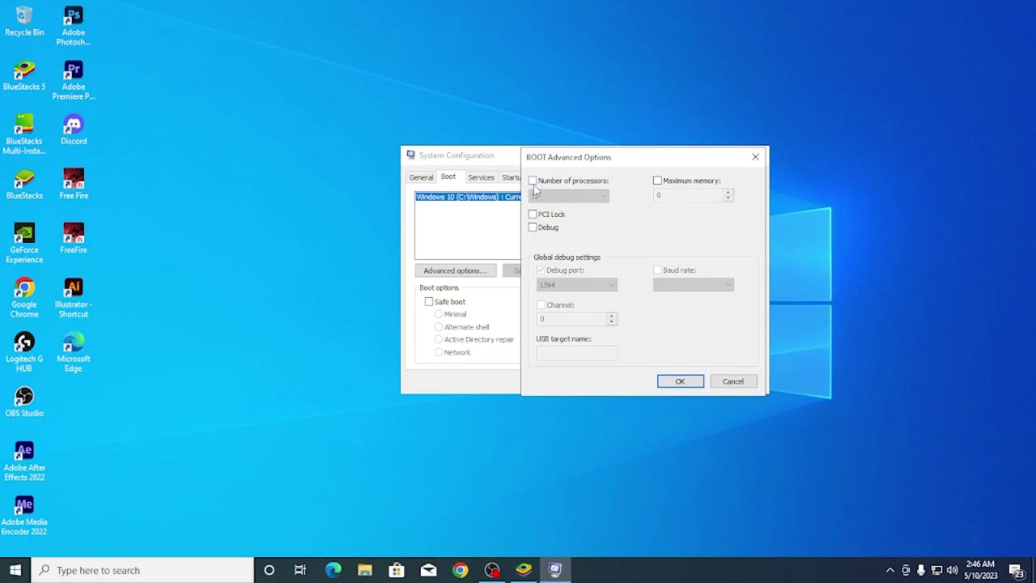
pyautogui.click(532, 181)
pyautogui.click(544, 196)
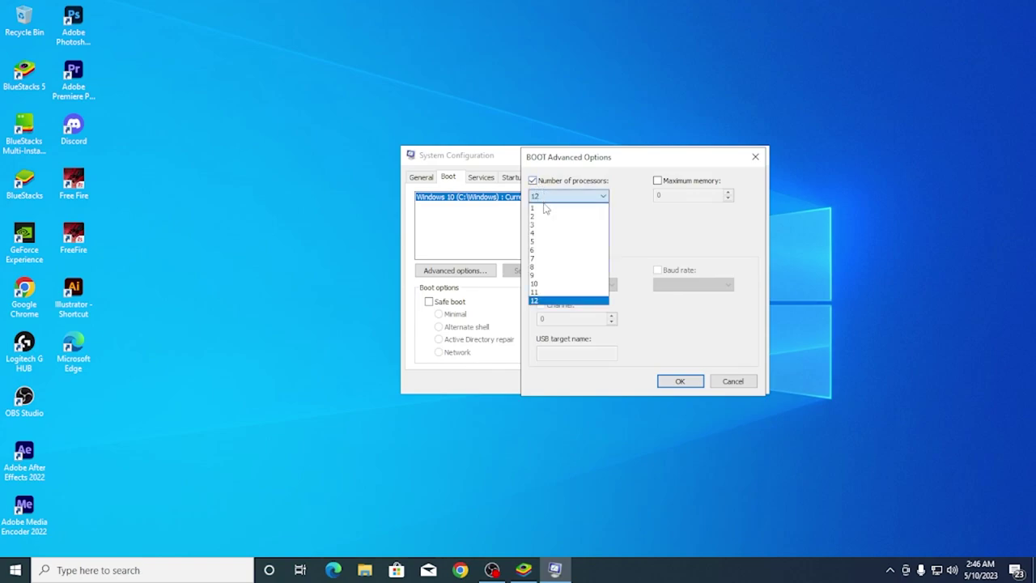
pyautogui.click(545, 209)
pyautogui.click(533, 181)
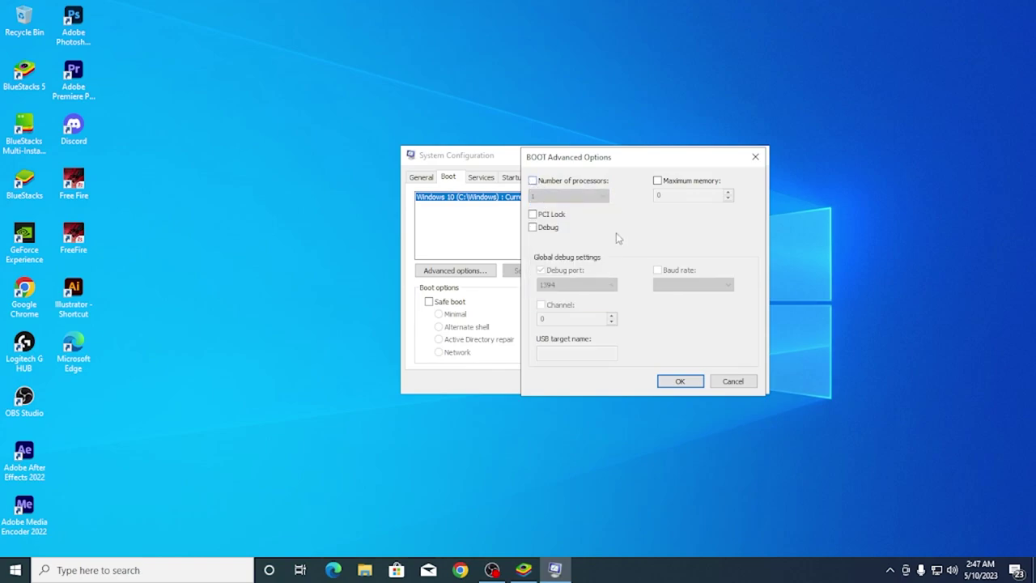
# Step: Enable the number of processors option with 12 processors, accept the advanced boot options and close System Configuration
pyautogui.click(531, 181)
pyautogui.click(546, 197)
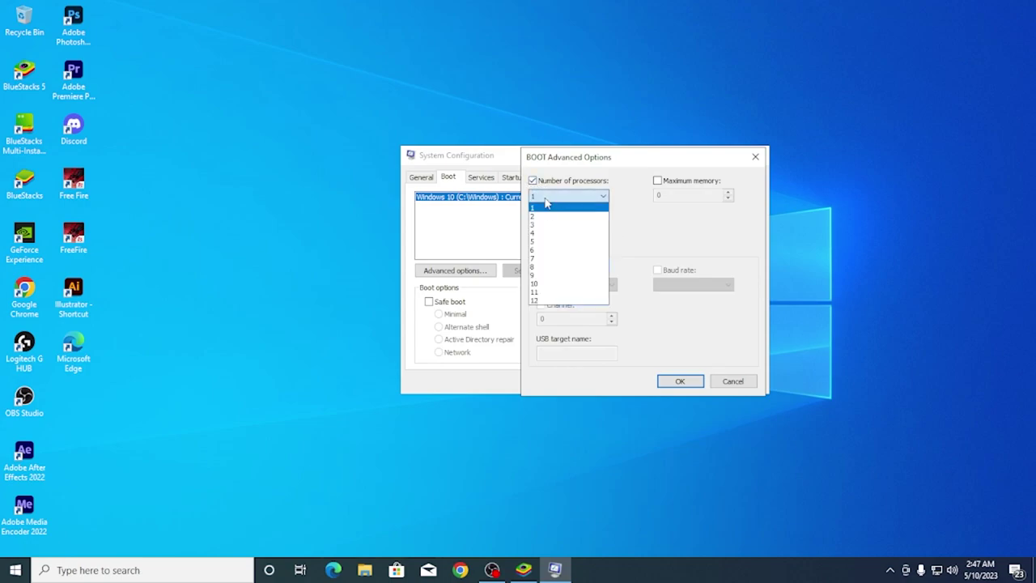
pyautogui.click(537, 301)
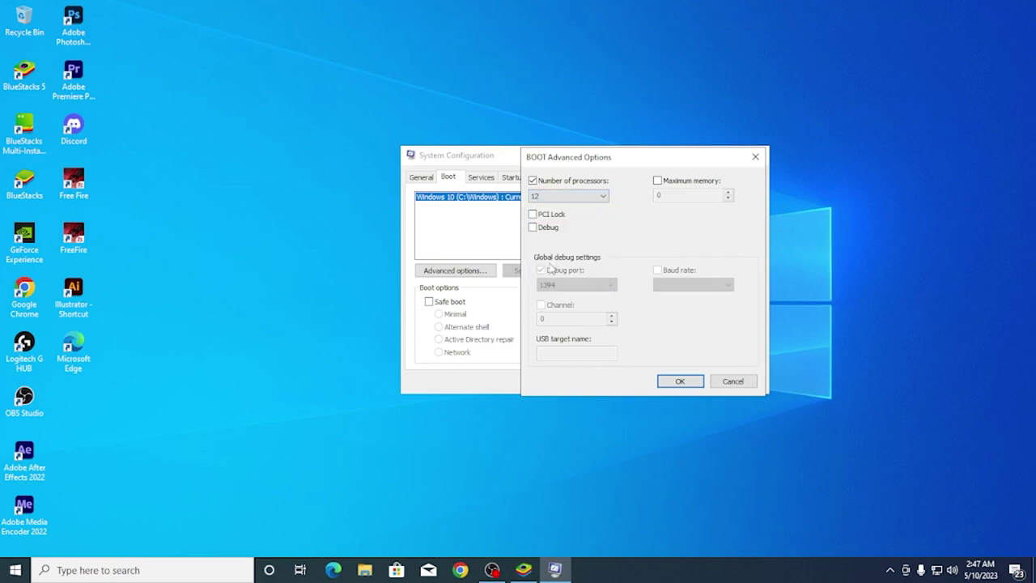
pyautogui.click(552, 201)
pyautogui.click(552, 201)
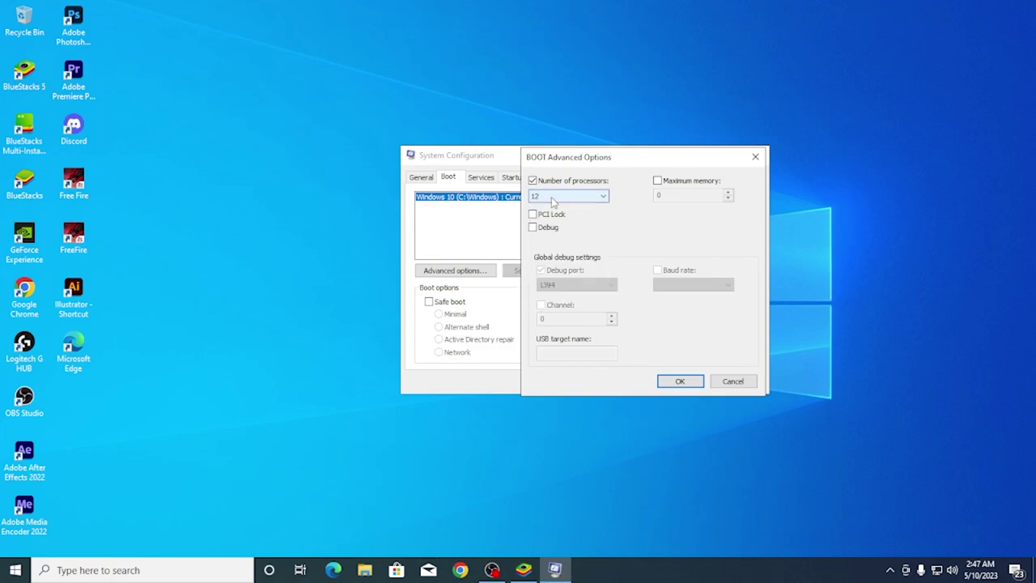
pyautogui.click(676, 386)
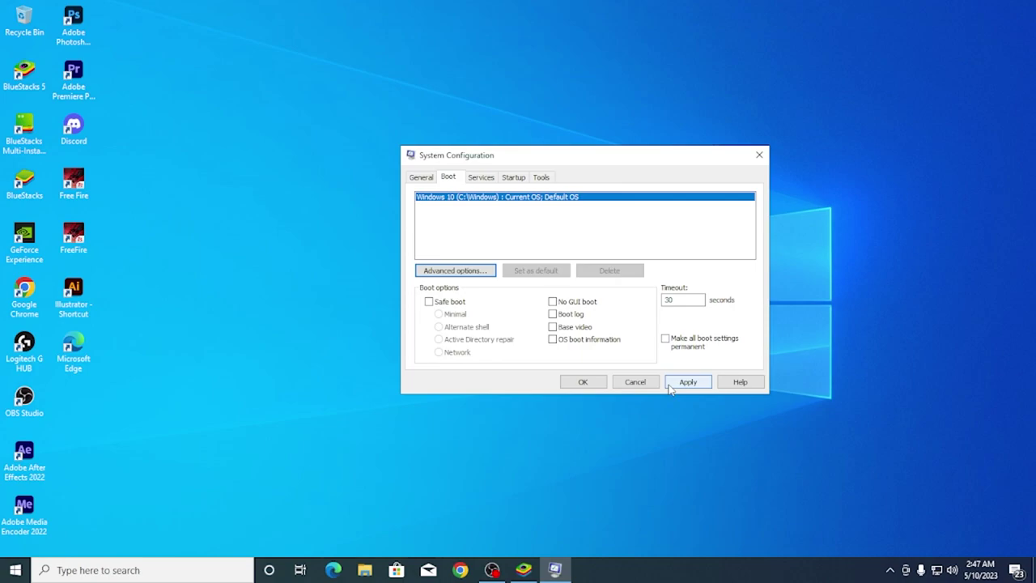
pyautogui.click(751, 159)
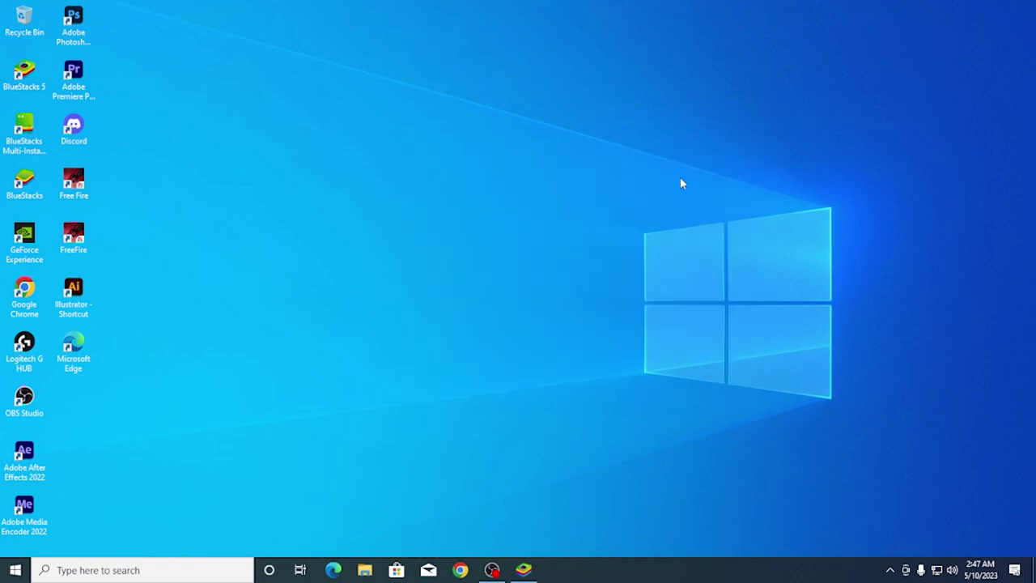
pyautogui.rightClick(502, 212)
pyautogui.click(518, 240)
pyautogui.press('super')
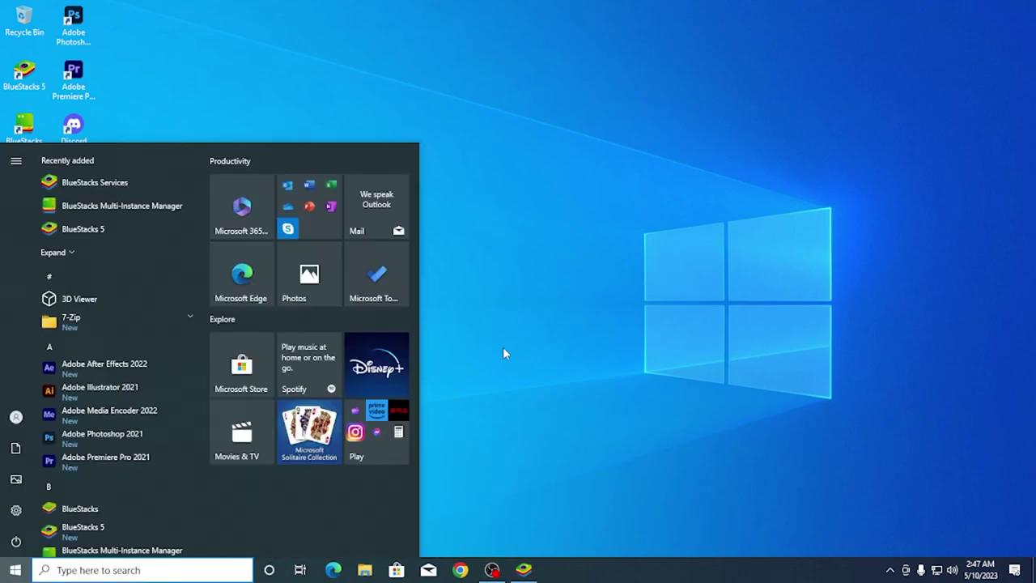
pyautogui.click(502, 354)
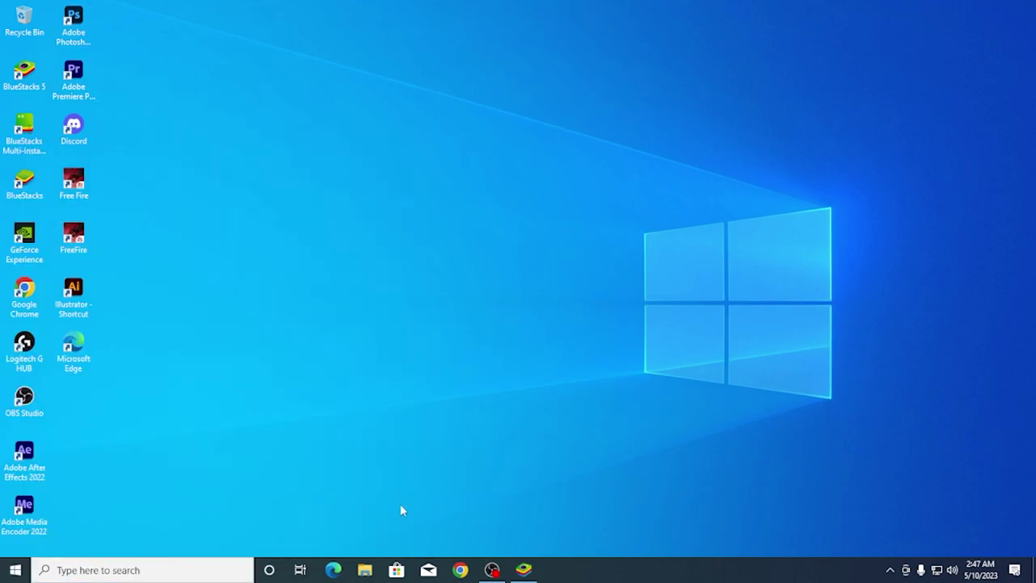
# Step: Switch to File Explorer, go to This PC and open the computer's properties
pyautogui.click(363, 572)
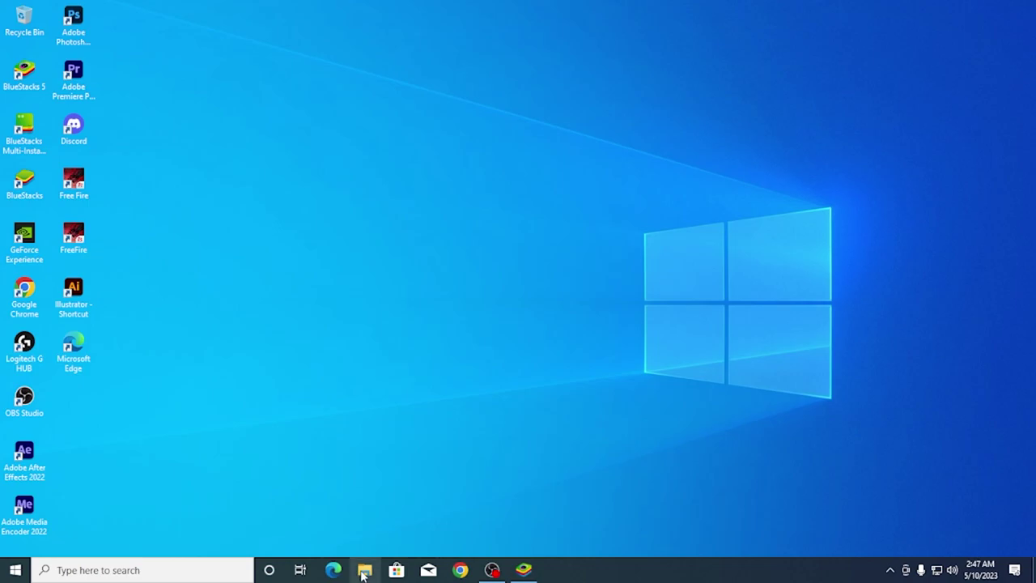
pyautogui.click(41, 226)
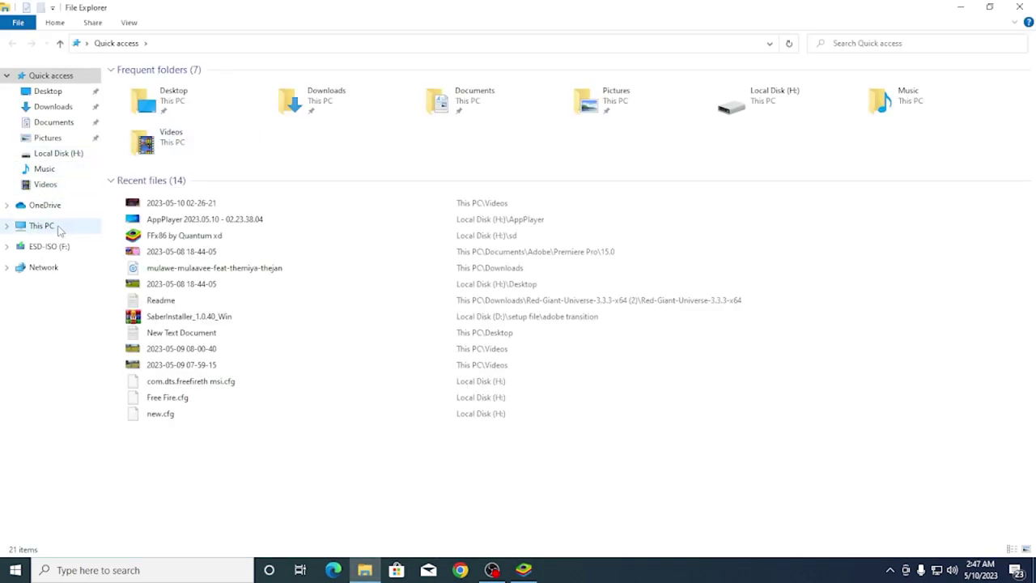
pyautogui.rightClick(429, 366)
pyautogui.click(363, 363)
pyautogui.rightClick(364, 363)
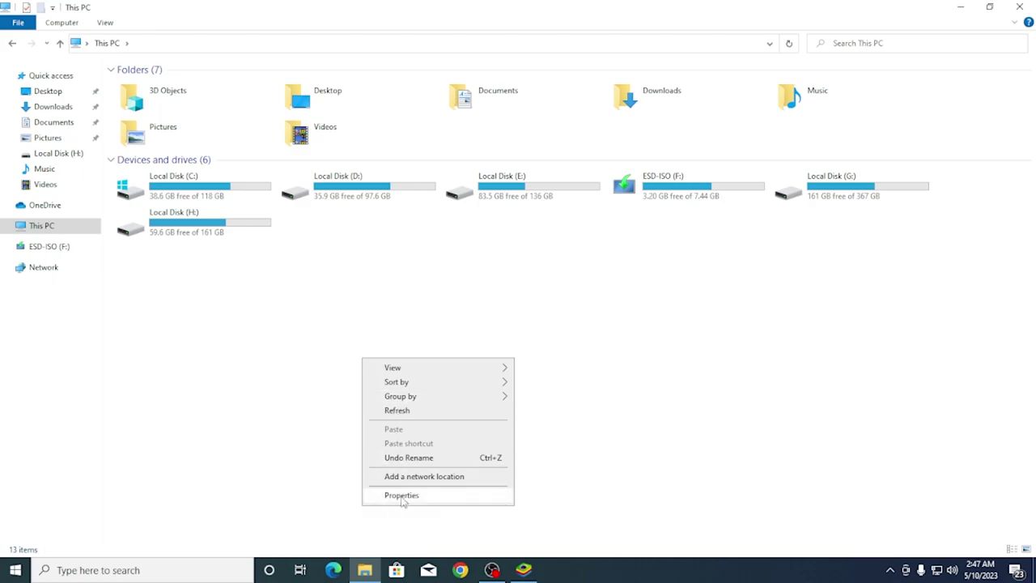
pyautogui.click(331, 356)
pyautogui.rightClick(331, 350)
pyautogui.click(372, 488)
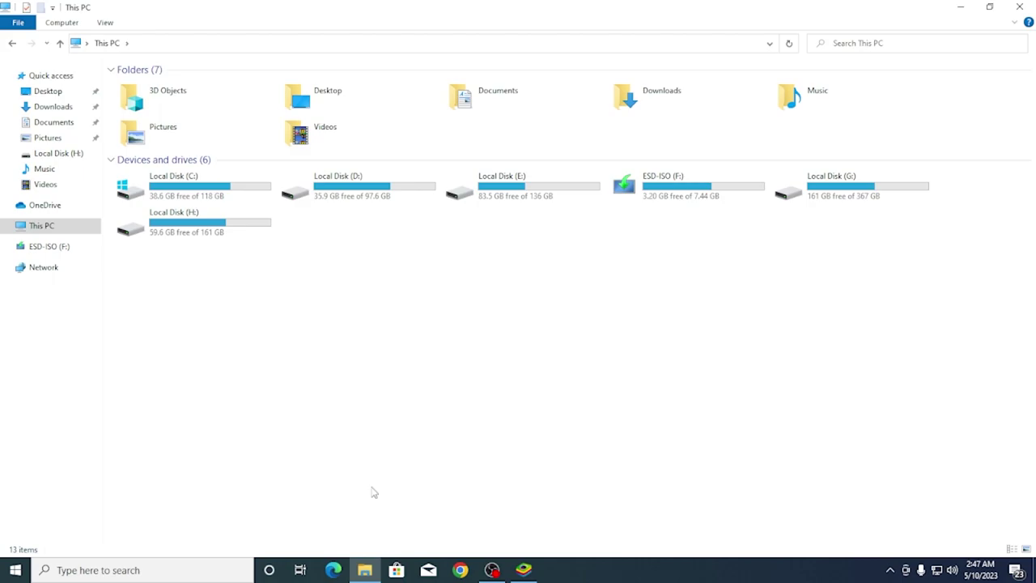
# Step: Maximize the System window, open the advanced system settings and bring up the Performance Options
pyautogui.moveTo(394, 64); pyautogui.dragTo(429, 74)
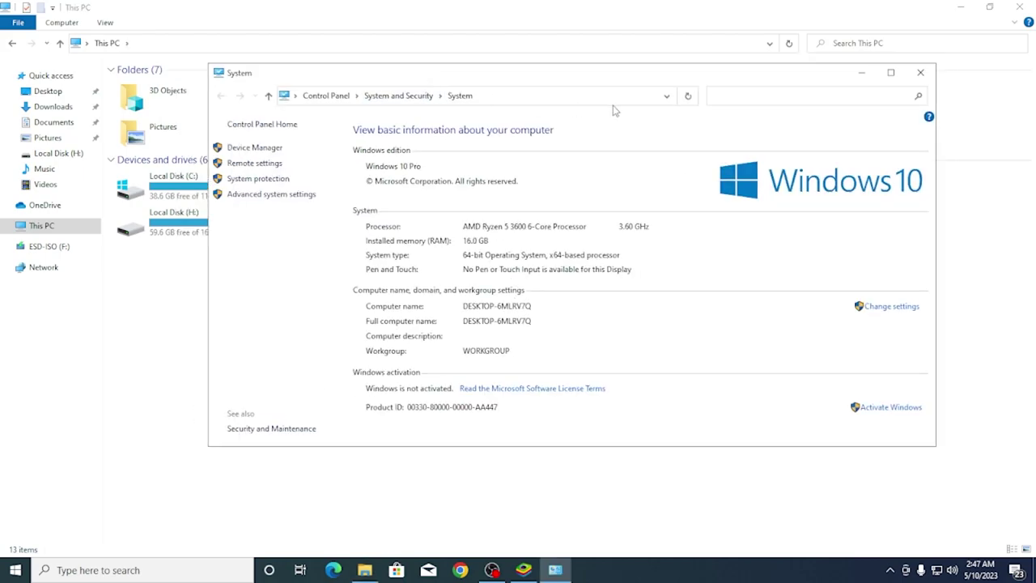
pyautogui.click(850, 80)
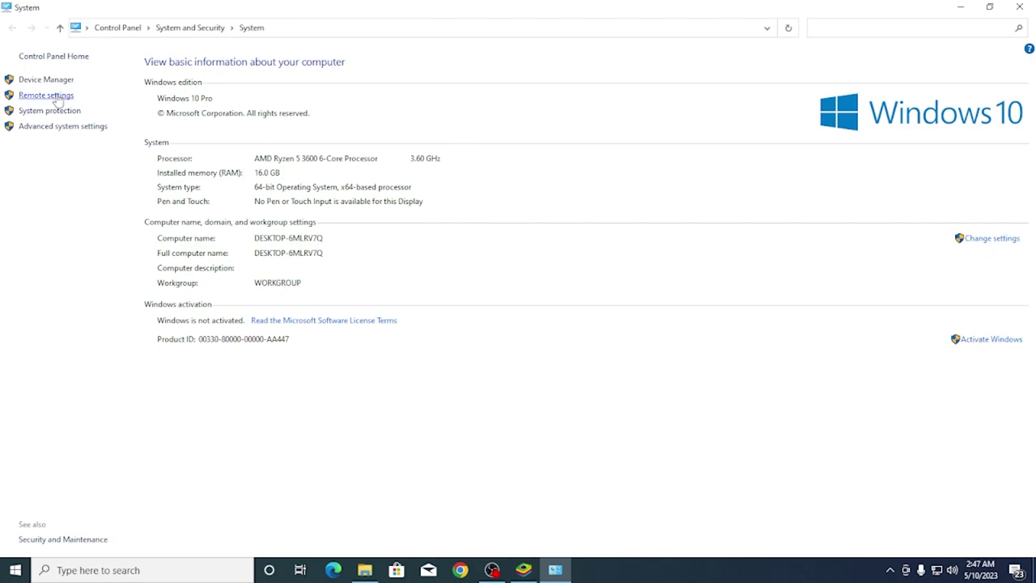
pyautogui.click(50, 127)
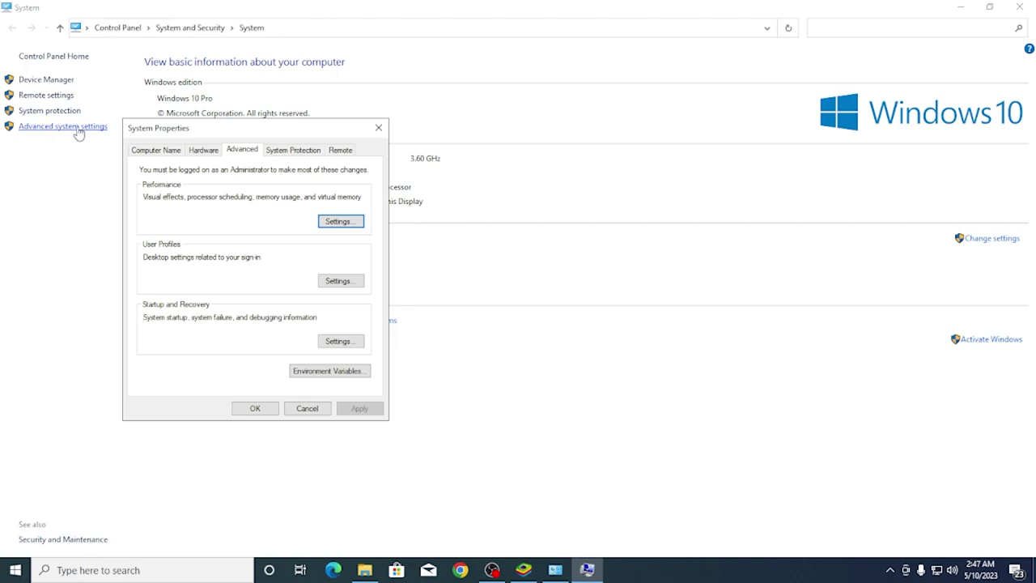
pyautogui.moveTo(206, 132); pyautogui.dragTo(573, 111)
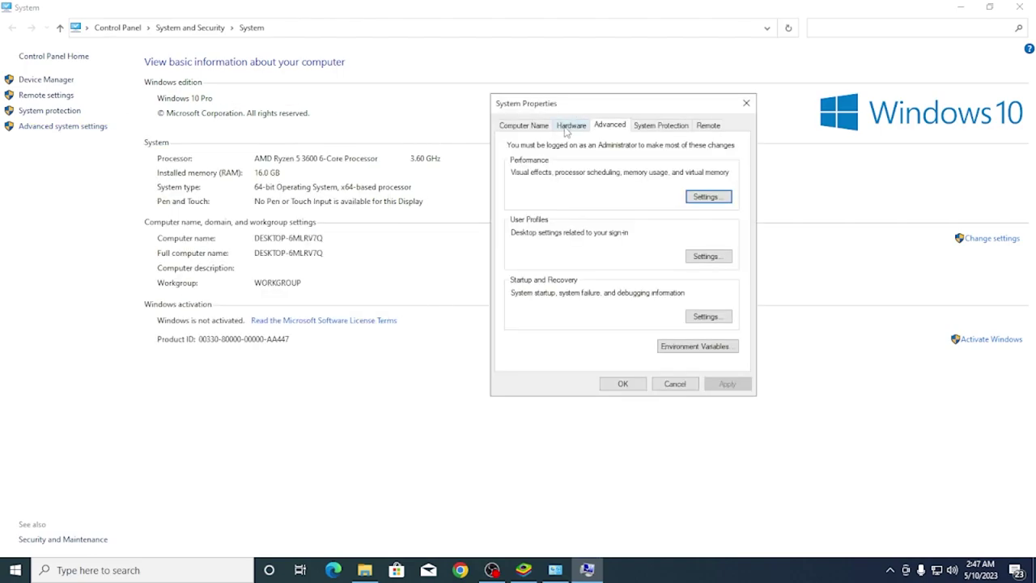
pyautogui.click(538, 126)
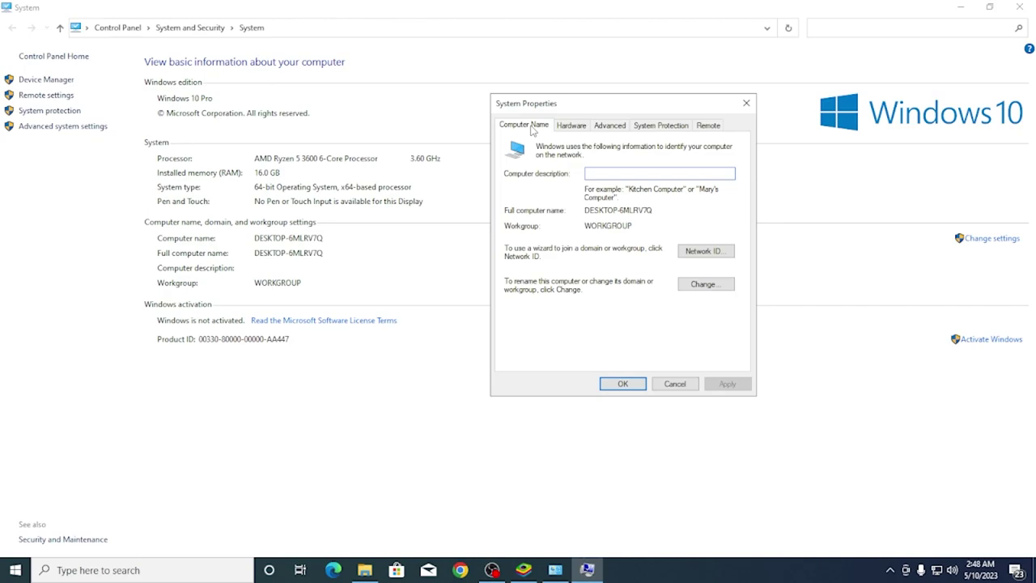
pyautogui.click(608, 125)
pyautogui.click(706, 197)
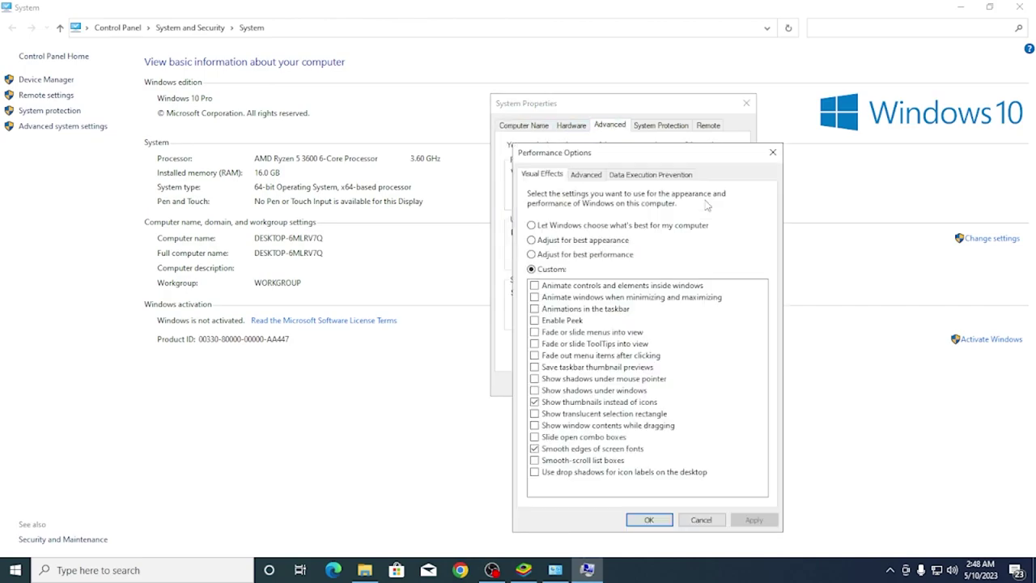
# Step: Adjust visual effects for best performance, re-enable smooth font edges and thumbnails instead of icons, and accept the system properties
pyautogui.moveTo(659, 158); pyautogui.dragTo(661, 92)
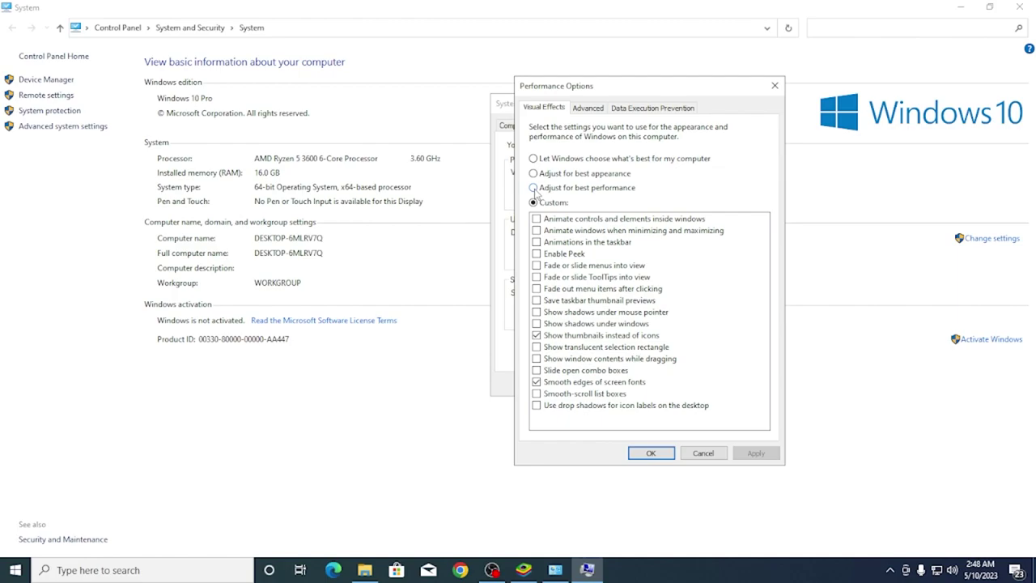
pyautogui.click(533, 187)
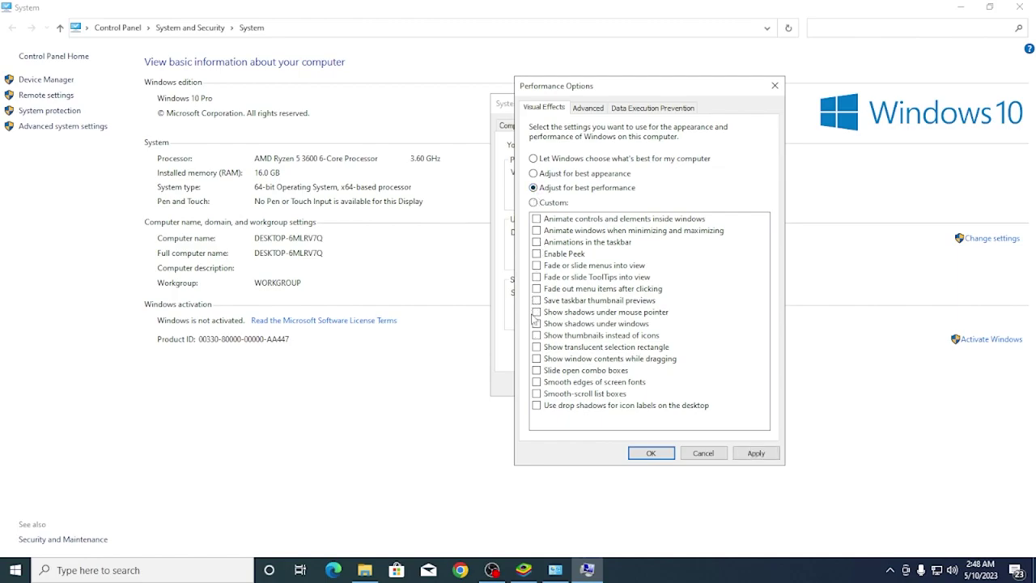
pyautogui.click(536, 382)
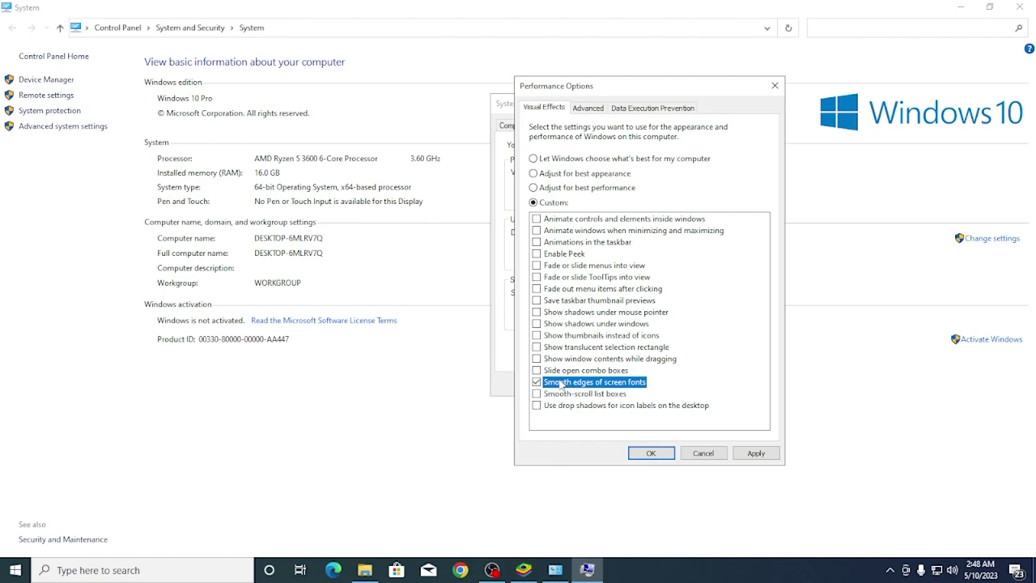
pyautogui.click(537, 336)
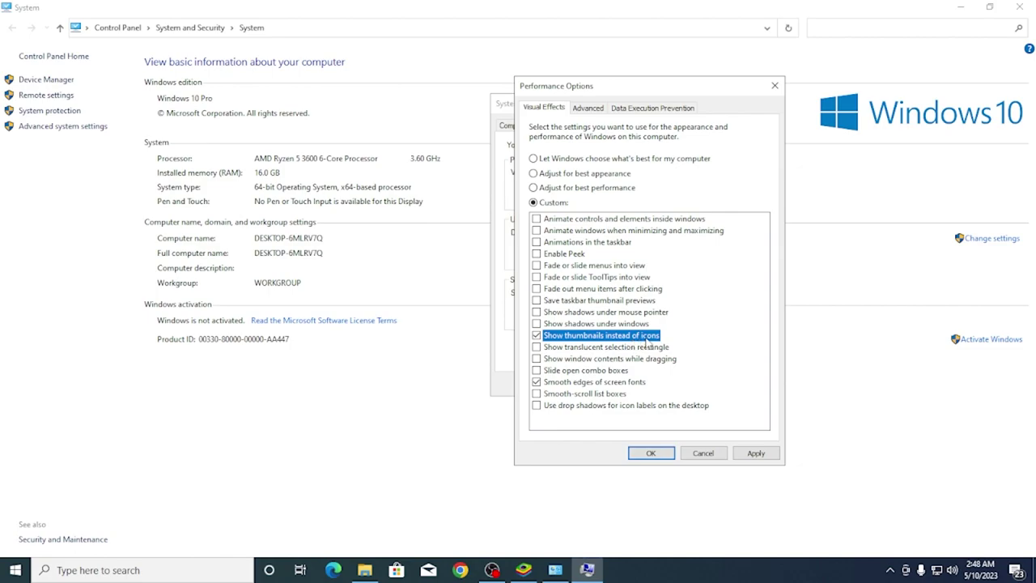
pyautogui.moveTo(659, 94); pyautogui.dragTo(600, 86)
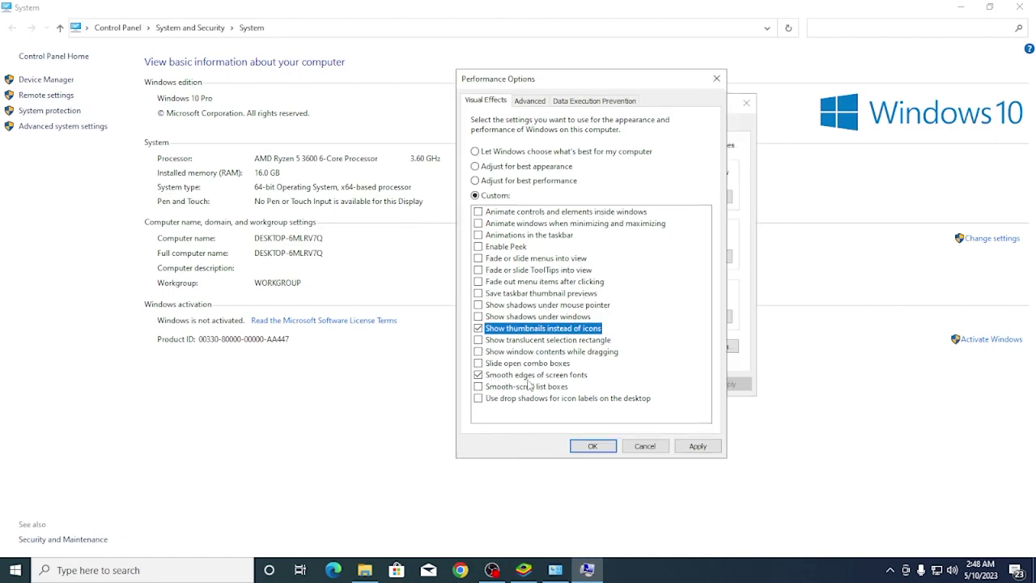
pyautogui.press('Return')
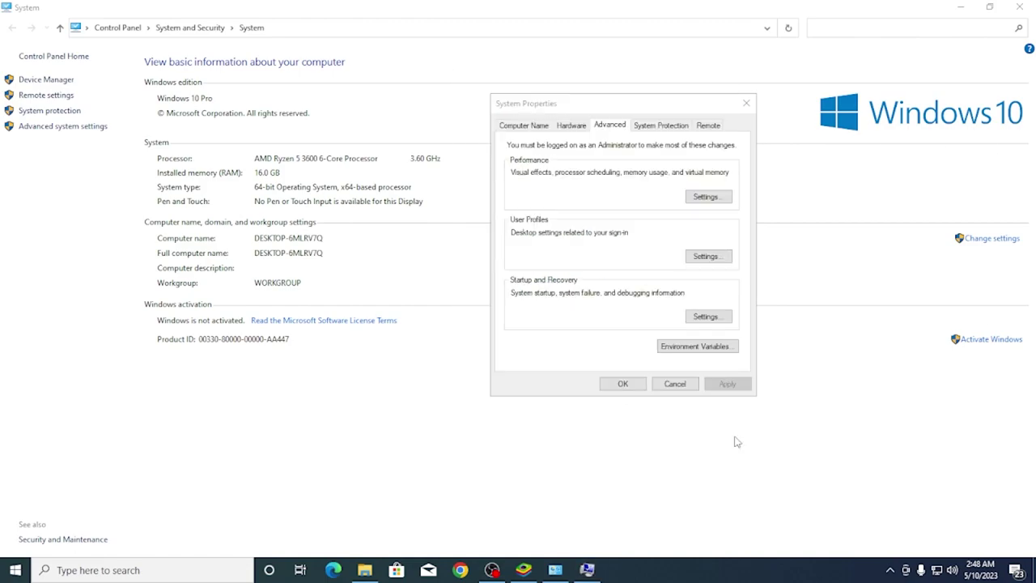
pyautogui.click(623, 383)
# Step: Close the System and File Explorer windows, switch to BlueStacks App Player and refresh the desktop
pyautogui.click(1019, 7)
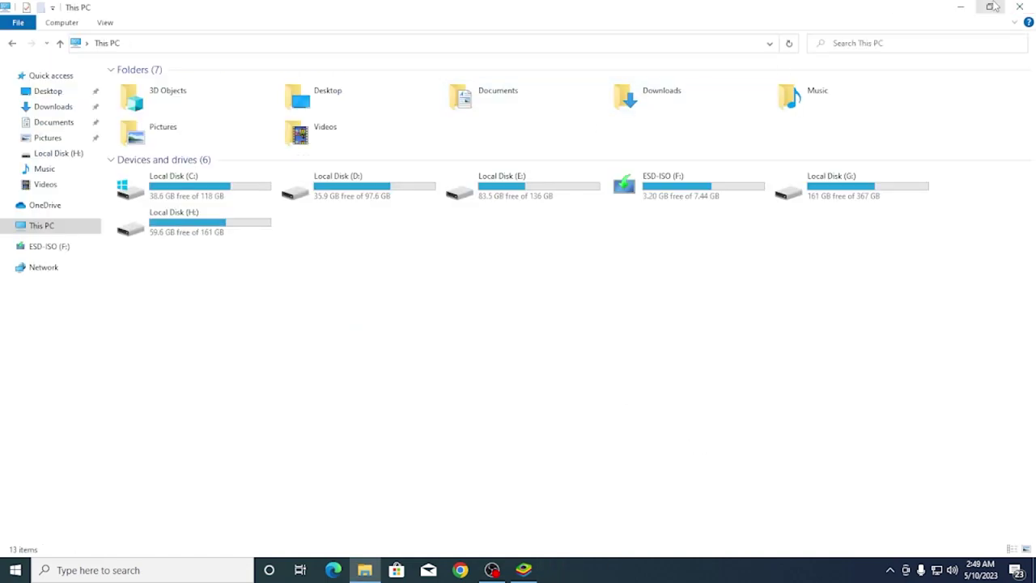
pyautogui.click(1020, 7)
pyautogui.click(524, 570)
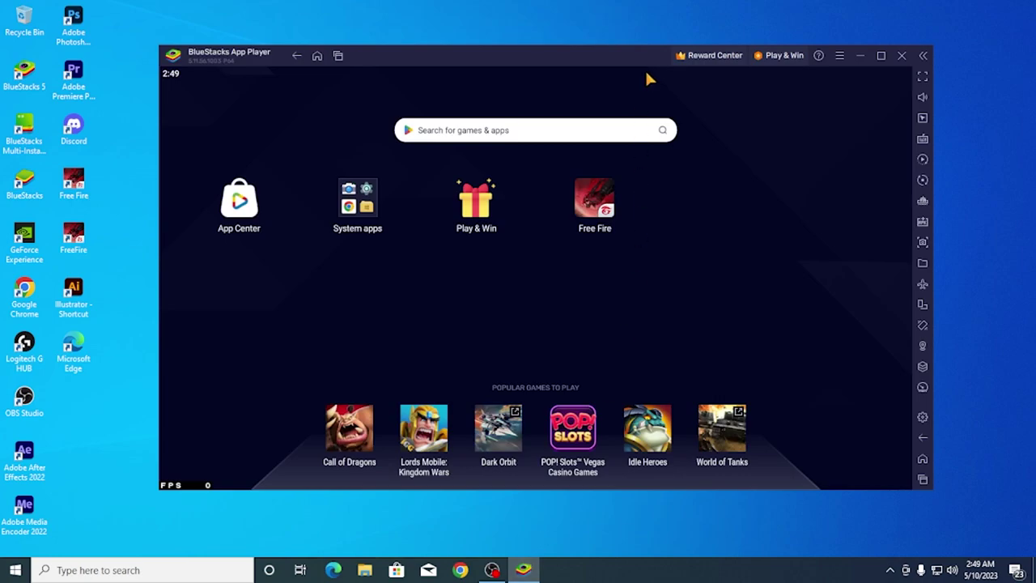
pyautogui.rightClick(510, 6)
pyautogui.click(541, 37)
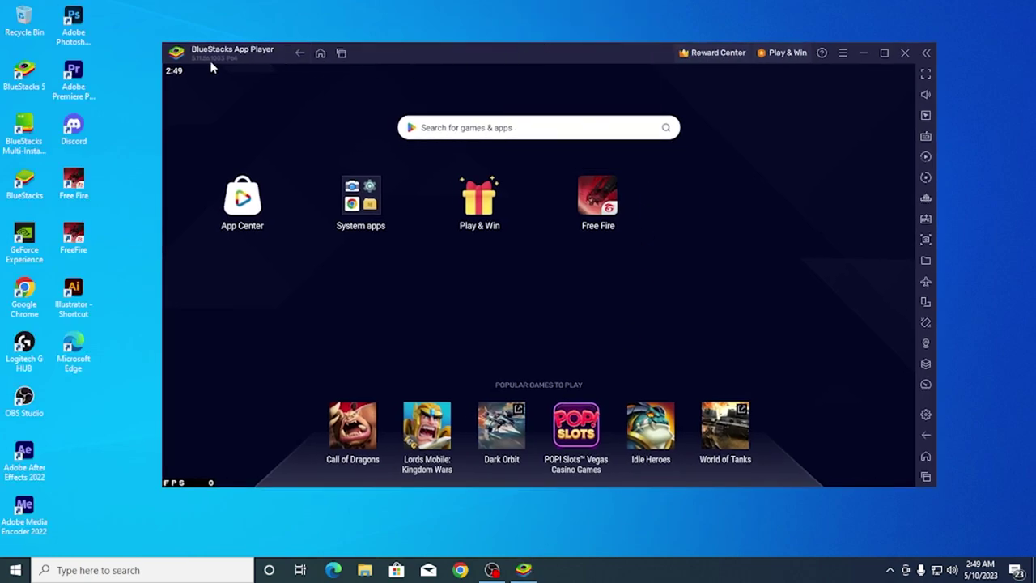
pyautogui.rightClick(381, 5)
pyautogui.click(413, 39)
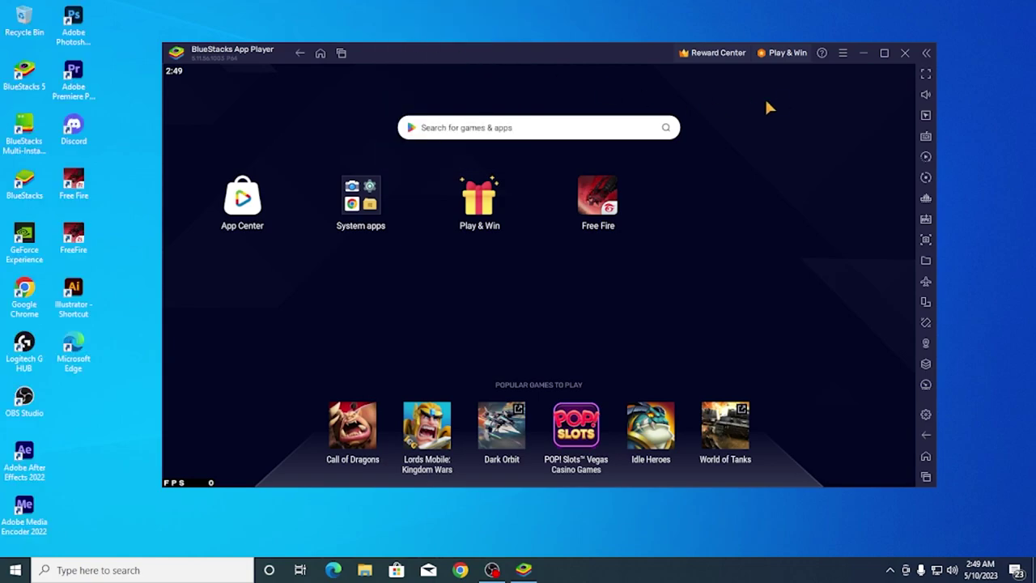
# Step: Open the BlueStacks settings and examine the CPU allocation and memory allocation options
pyautogui.click(843, 53)
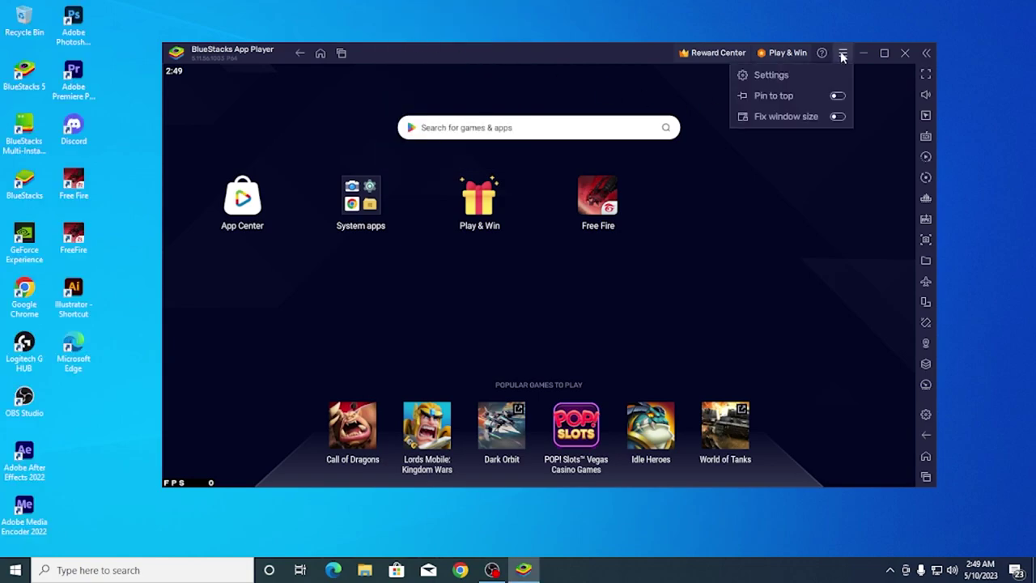
pyautogui.click(794, 74)
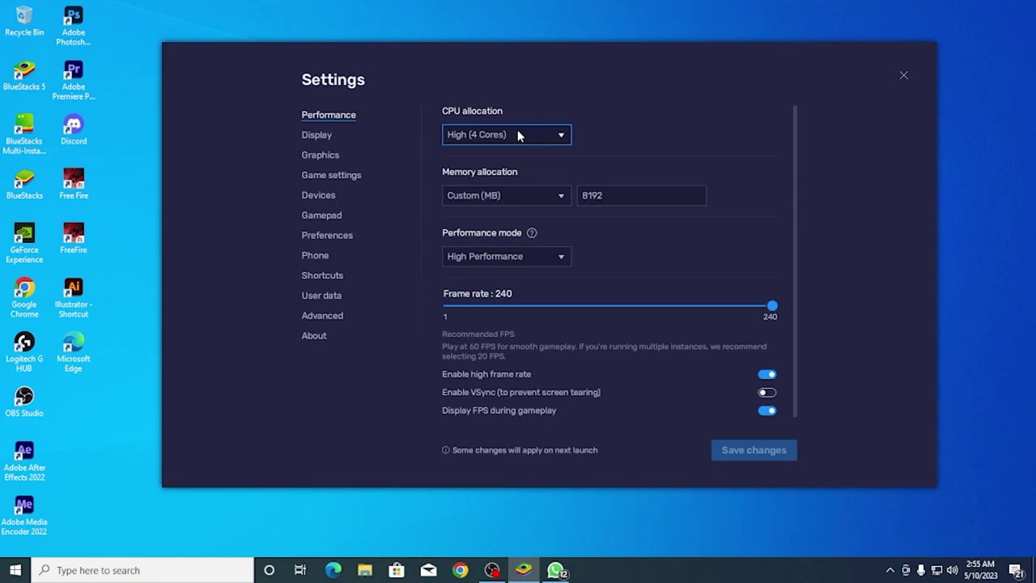
pyautogui.click(519, 134)
pyautogui.click(514, 195)
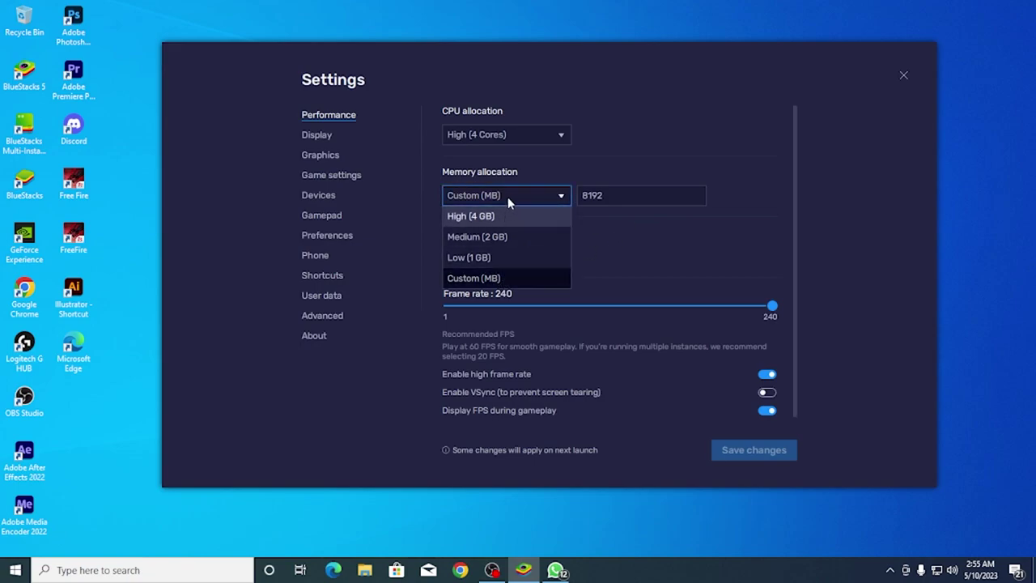
pyautogui.click(509, 196)
pyautogui.click(508, 195)
pyautogui.click(538, 196)
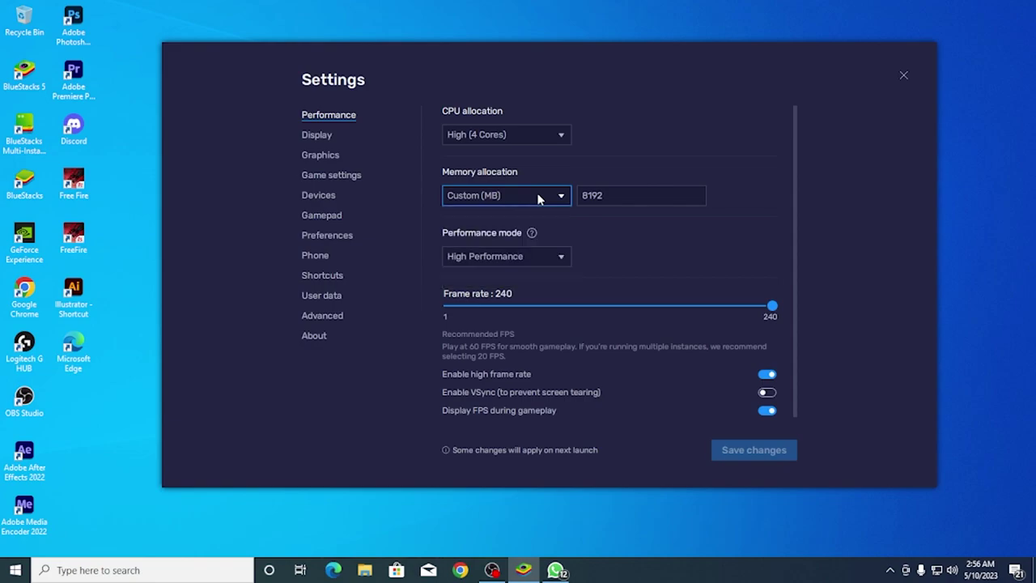
pyautogui.click(538, 197)
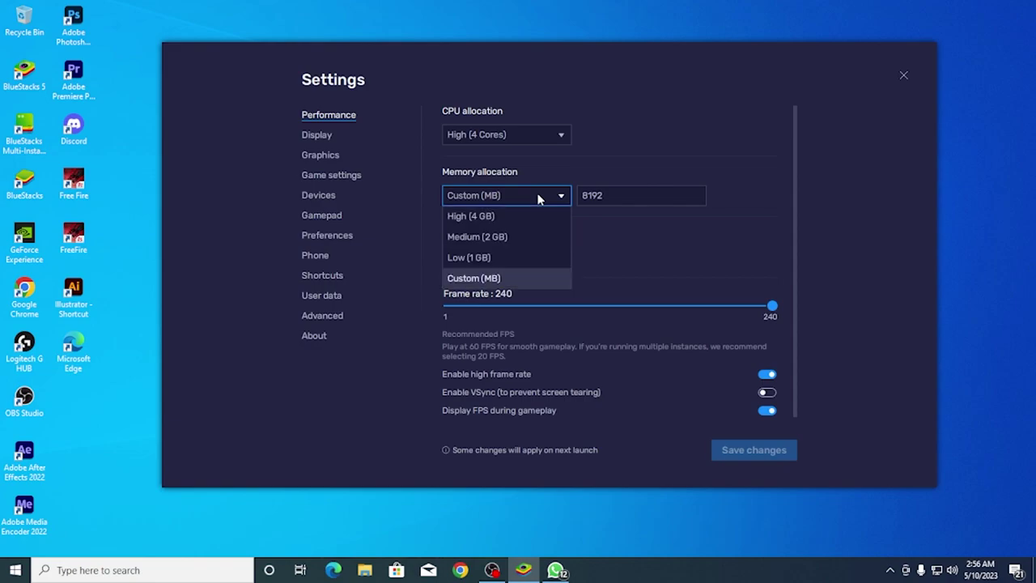
pyautogui.click(538, 198)
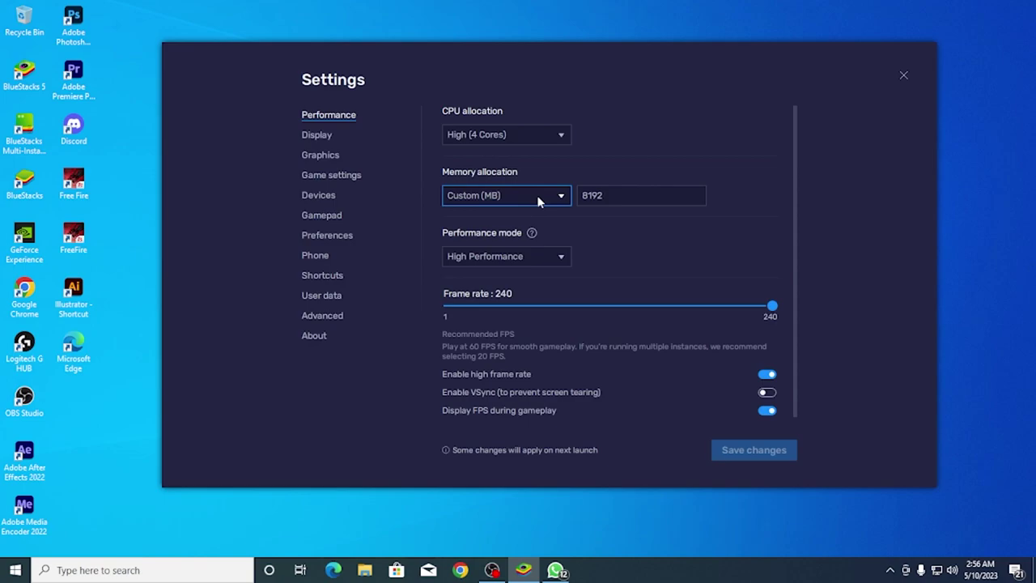
# Step: Examine the performance mode choices and the frame rate options in the performance settings
pyautogui.click(525, 262)
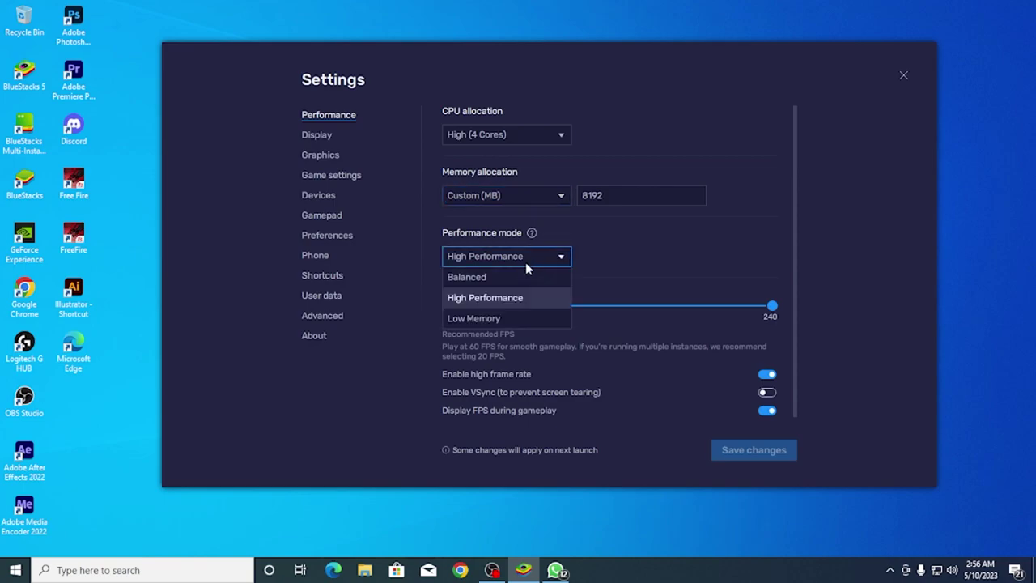
pyautogui.click(525, 260)
pyautogui.click(526, 256)
pyautogui.click(641, 265)
pyautogui.scroll(-1, 566, 275)
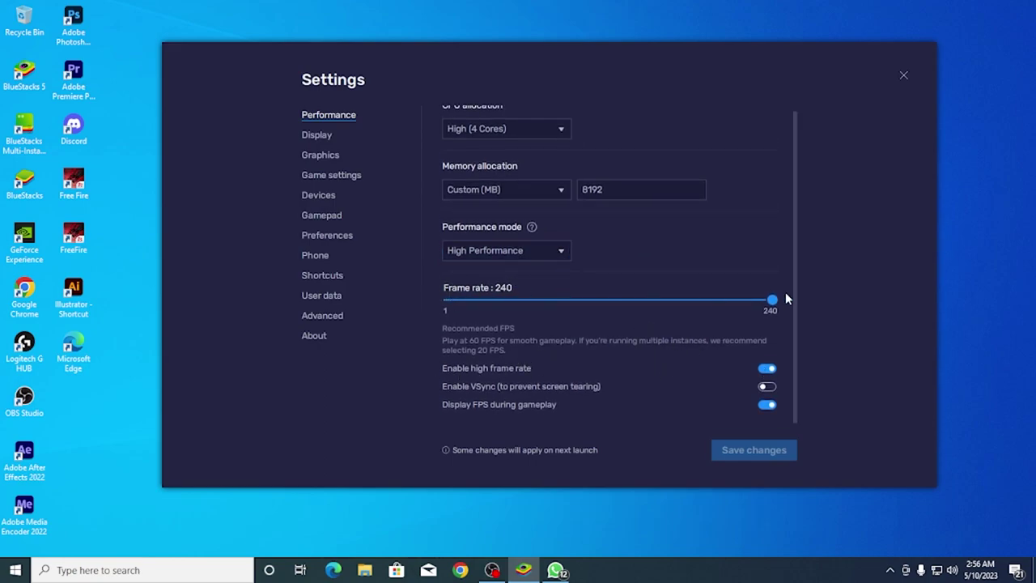
# Step: Review the display, graphics, game and device settings of BlueStacks
pyautogui.click(316, 135)
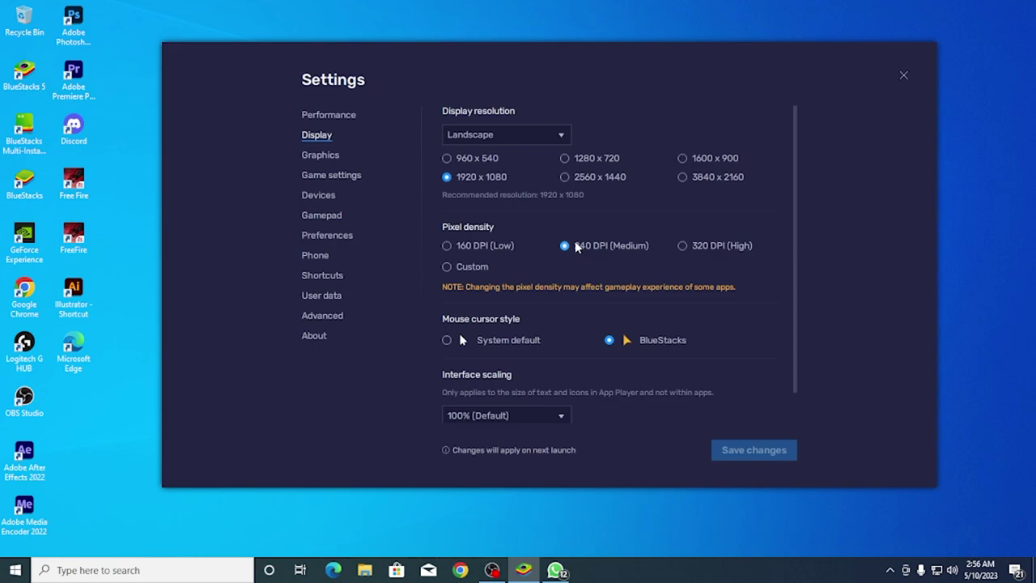
pyautogui.scroll(-1, 558, 316)
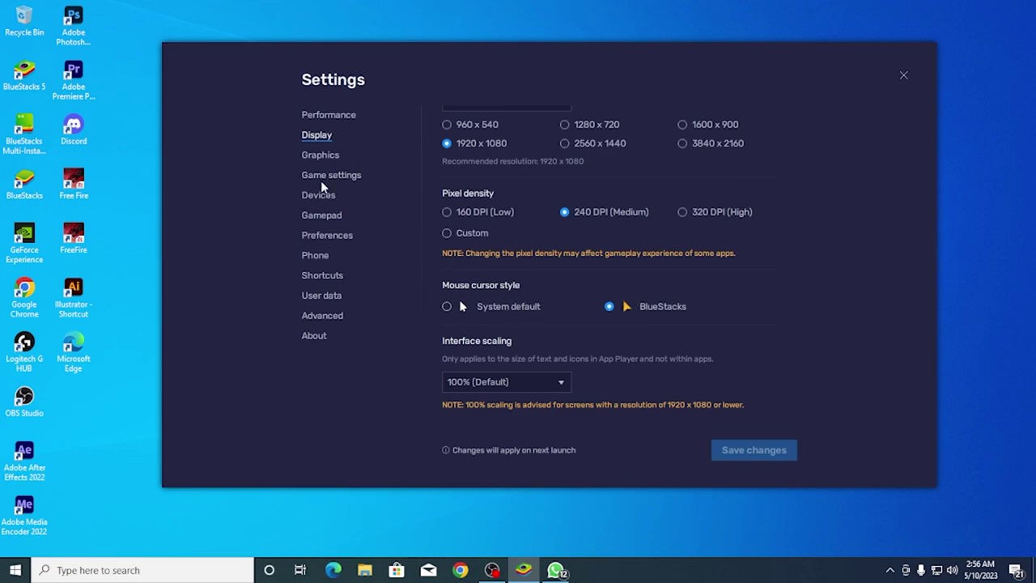
pyautogui.click(321, 156)
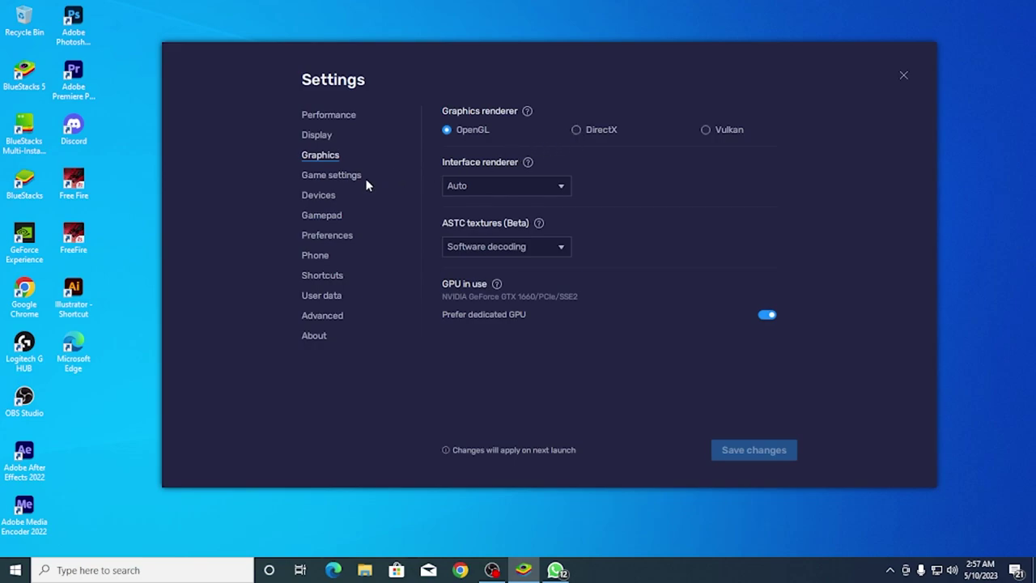
pyautogui.click(336, 176)
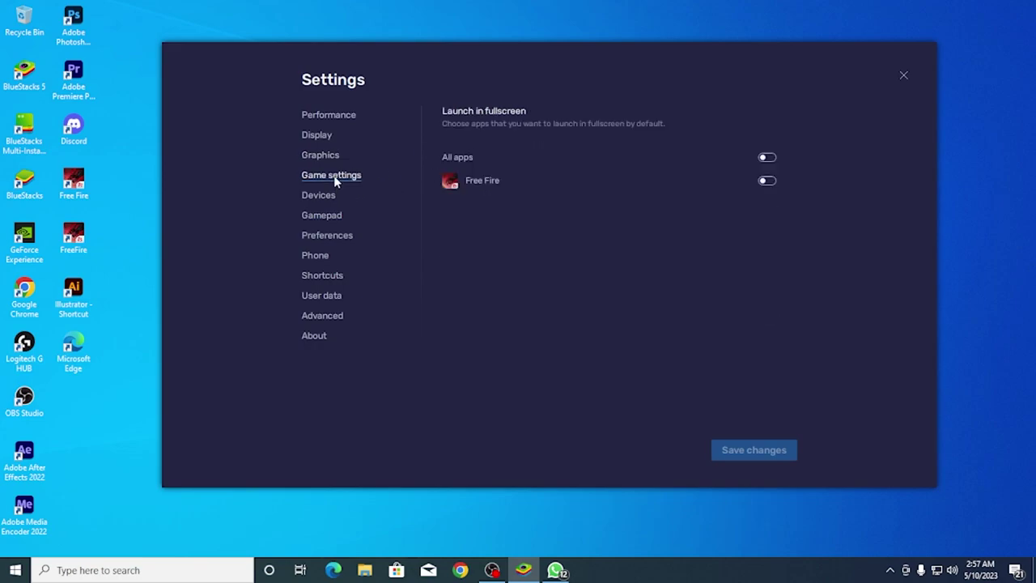
pyautogui.click(331, 202)
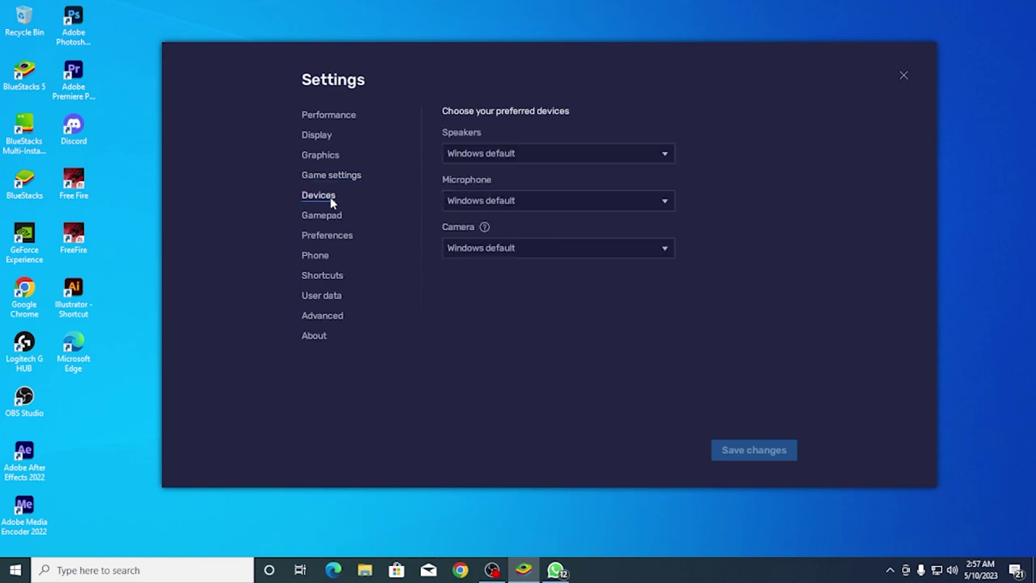
# Step: Choose the predefined Asus ROG 2 device profile in the phone settings and close the settings
pyautogui.click(329, 256)
pyautogui.click(480, 162)
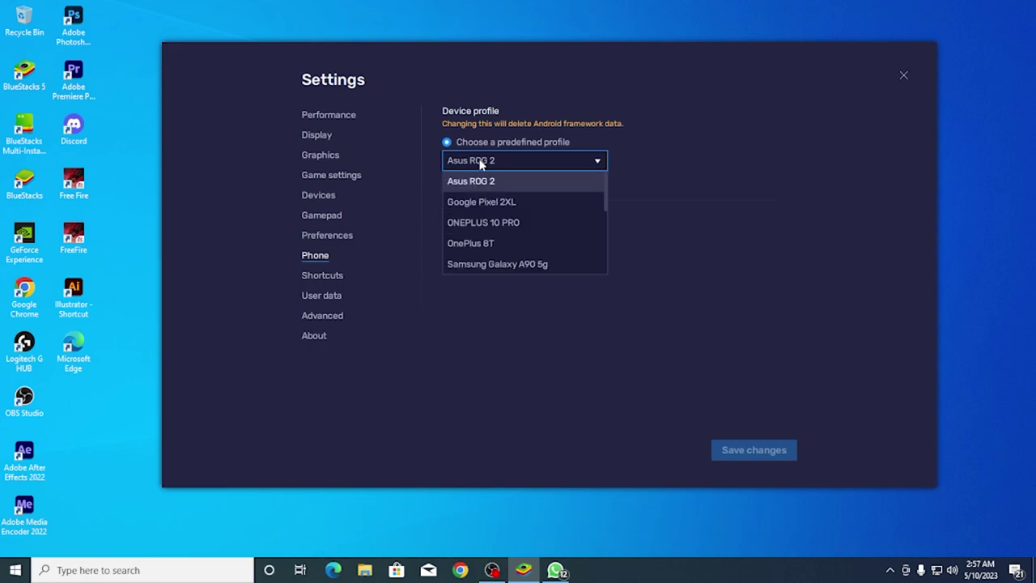
pyautogui.scroll(-2, 503, 267)
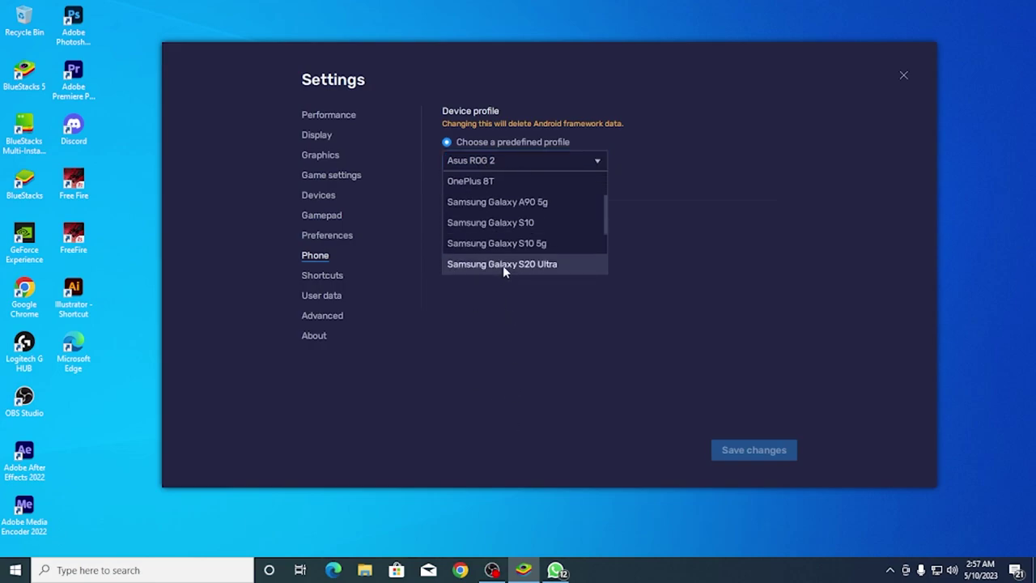
pyautogui.scroll(1, 512, 260)
pyautogui.scroll(3, 506, 234)
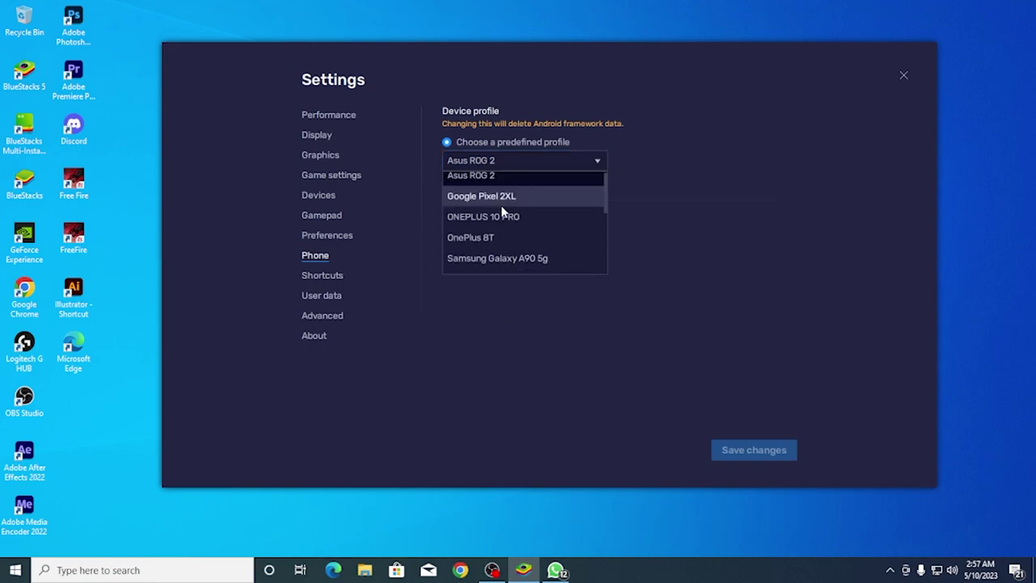
pyautogui.click(492, 184)
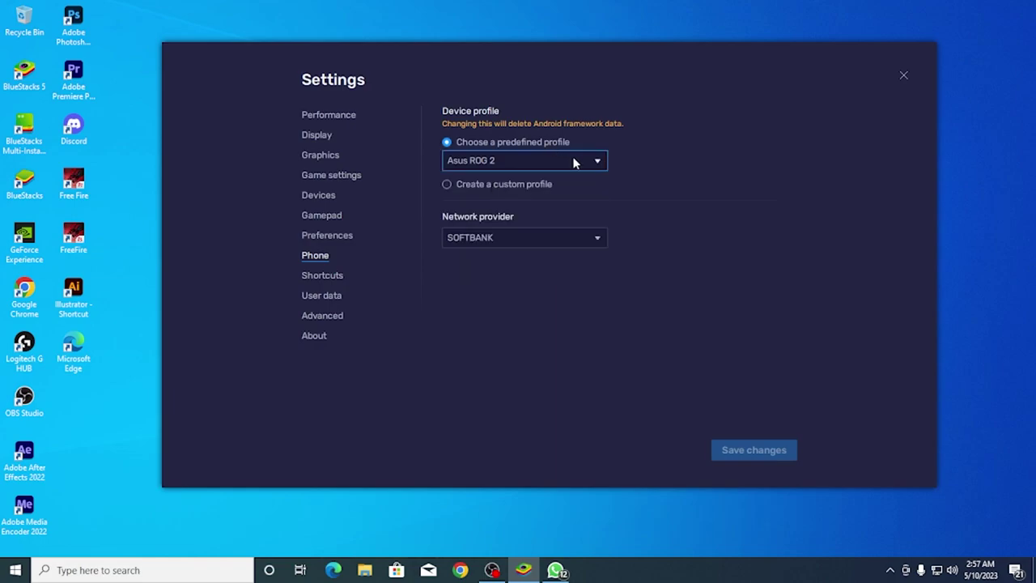
pyautogui.click(903, 77)
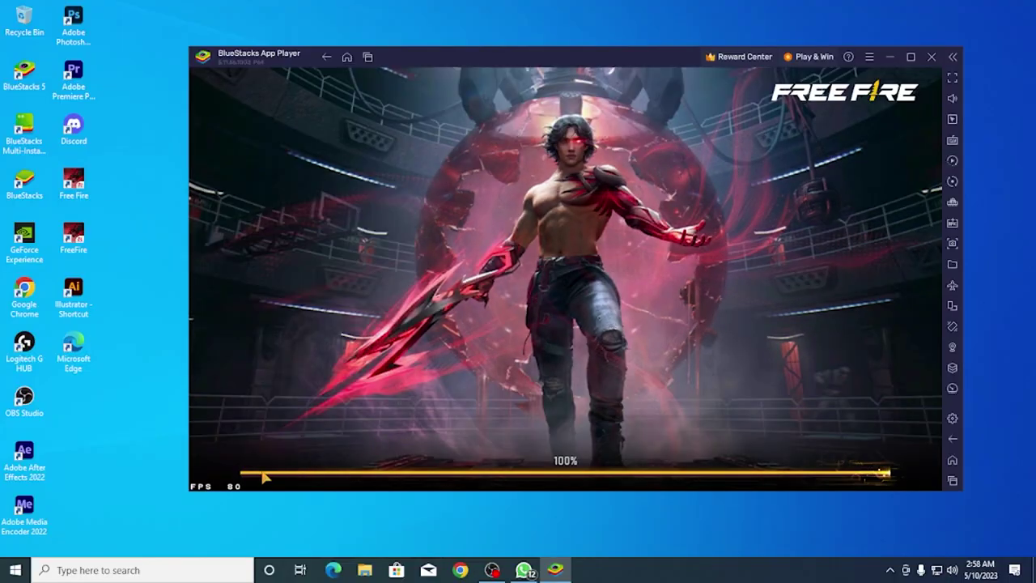
pyautogui.rightClick(519, 10)
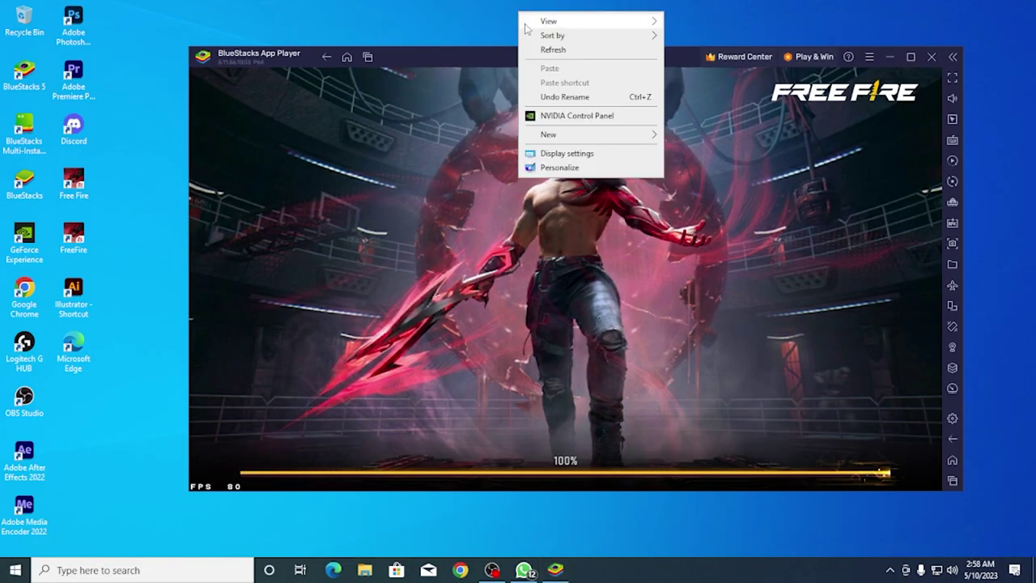
pyautogui.click(538, 51)
pyautogui.rightClick(526, 7)
pyautogui.click(556, 44)
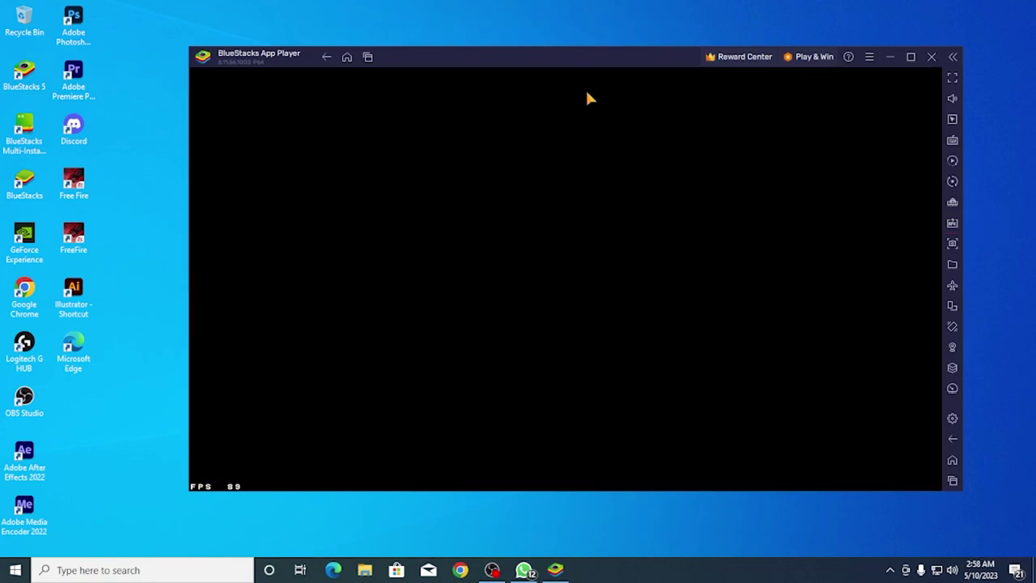
# Step: Show Free Fire in fullscreen and enter the Training mode from the game mode selection
pyautogui.moveTo(602, 60); pyautogui.dragTo(529, 36)
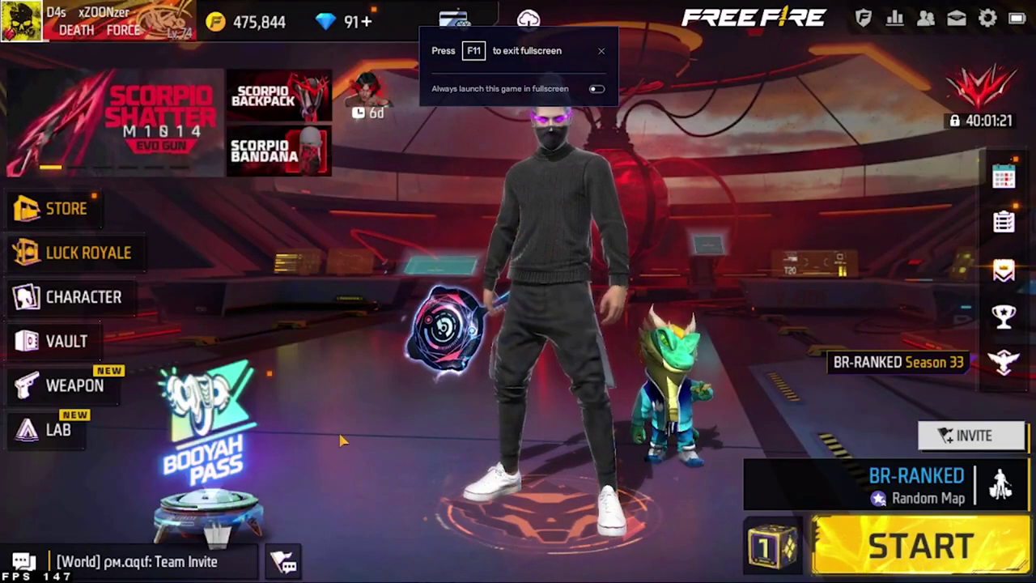
pyautogui.click(551, 209)
pyautogui.click(555, 200)
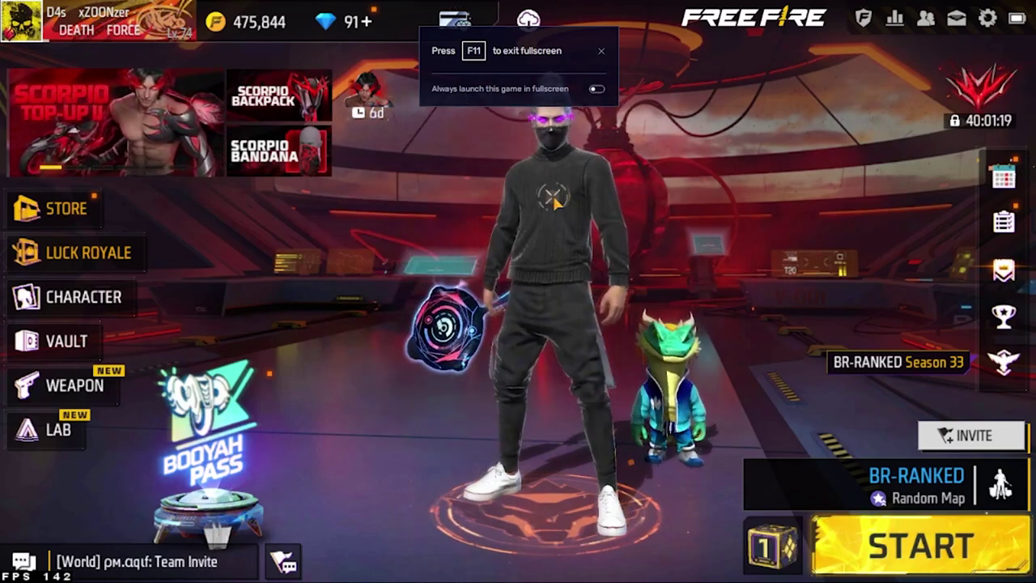
pyautogui.click(890, 470)
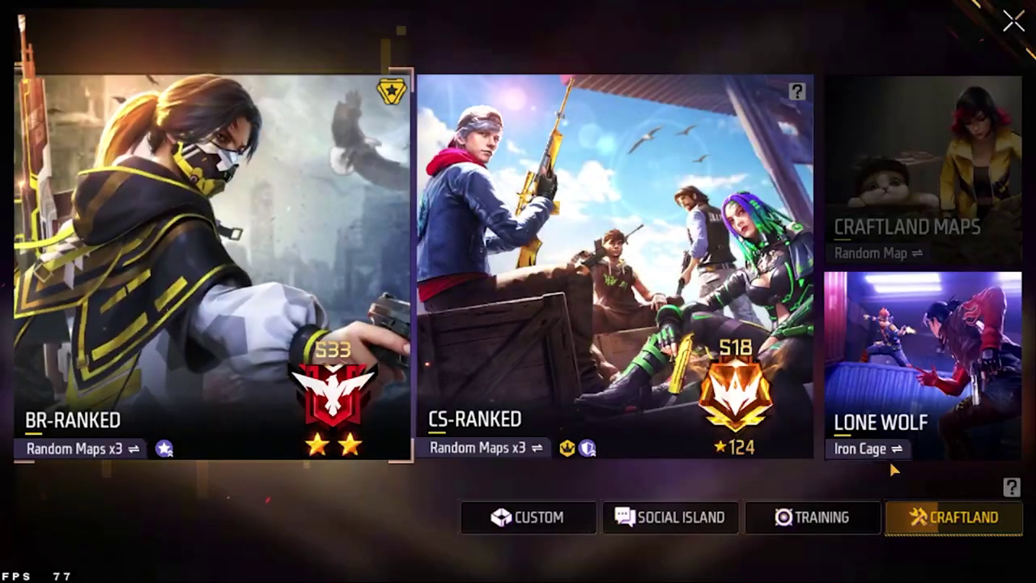
pyautogui.click(849, 517)
pyautogui.click(920, 526)
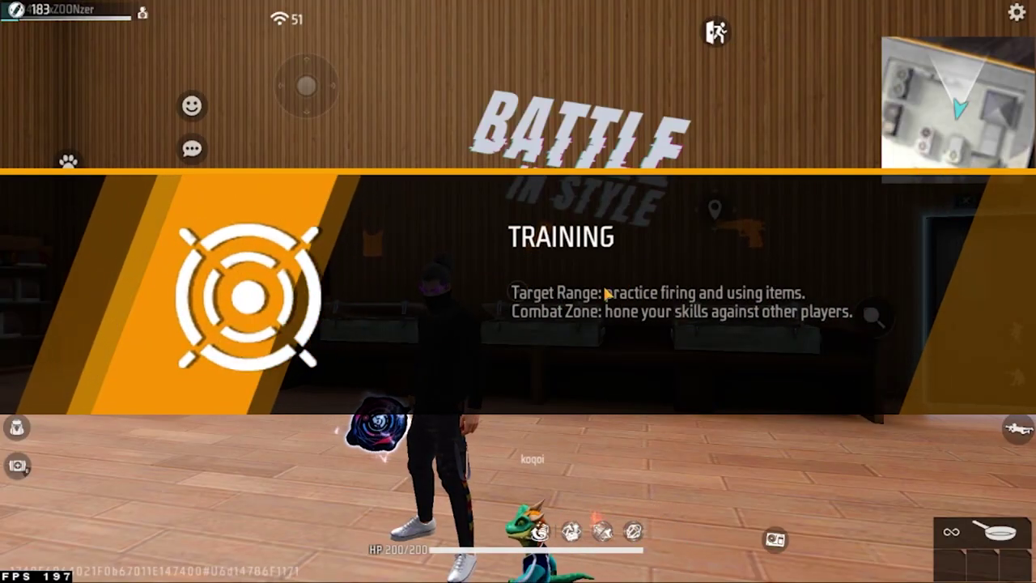
# Step: Go to the weapon crate in the training hall and equip the UMP and the Desert Eagle
pyautogui.press('w')
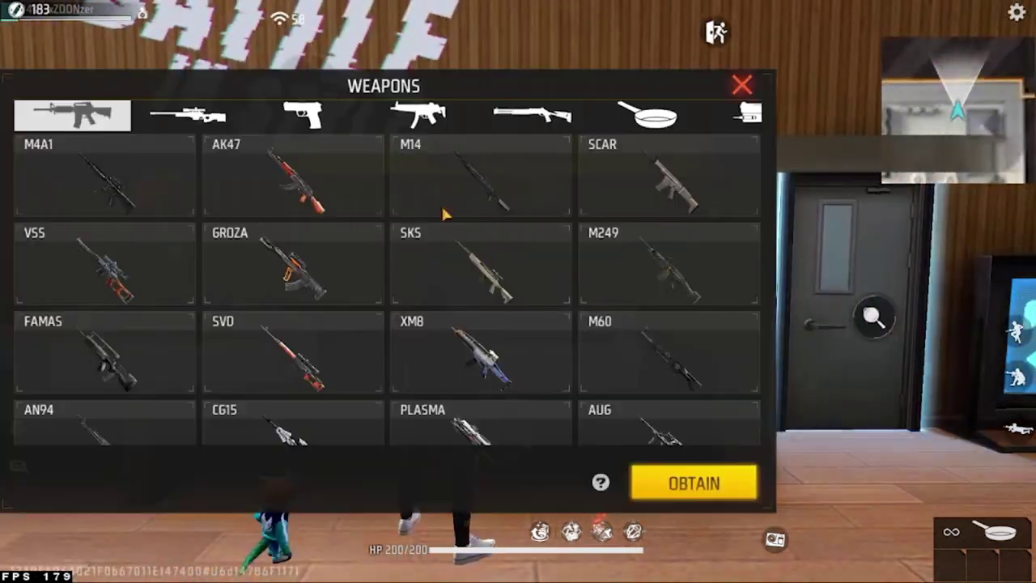
pyautogui.click(417, 114)
pyautogui.doubleClick(157, 194)
pyautogui.click(301, 115)
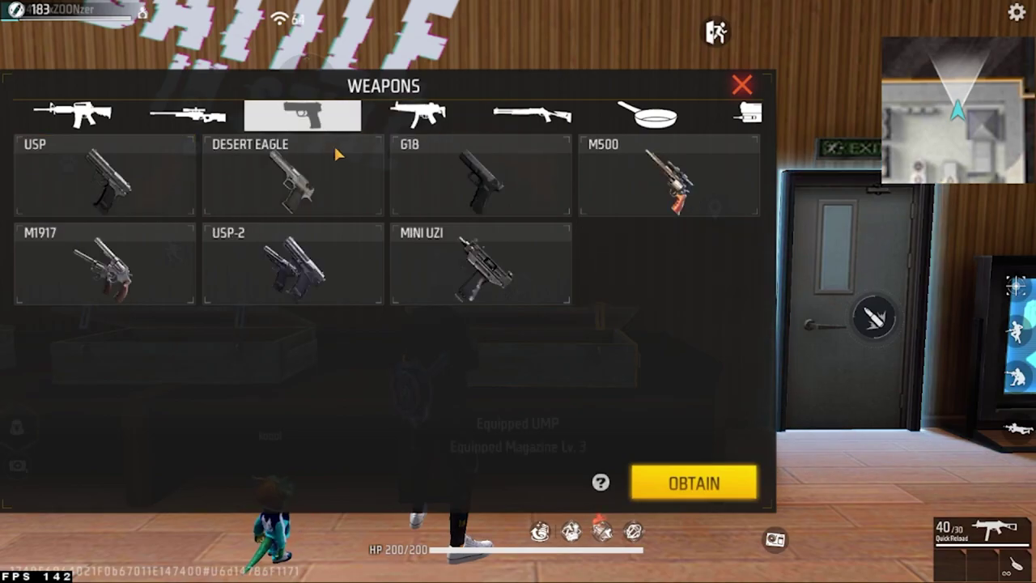
pyautogui.doubleClick(340, 194)
pyautogui.click(742, 86)
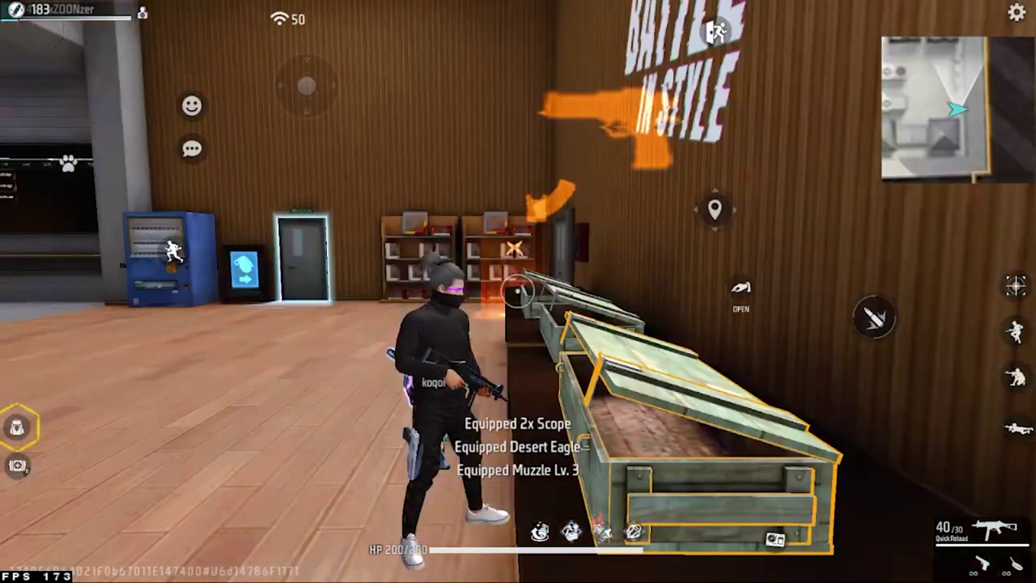
# Step: Move through the training hall and fire the UMP at the target dummies to test the gameplay
pyautogui.press('w')
pyautogui.click(518, 291)
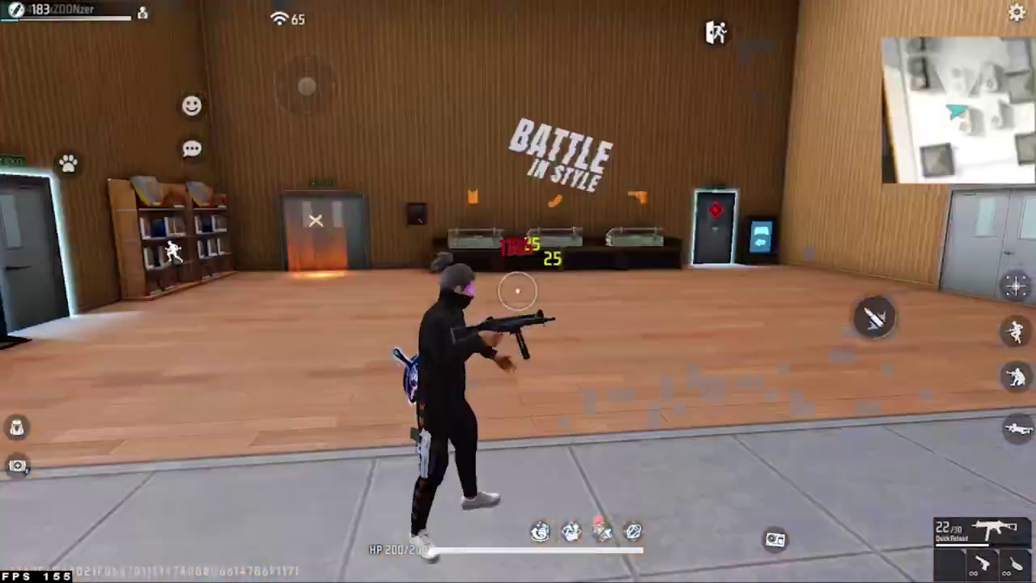
pyautogui.press('w')
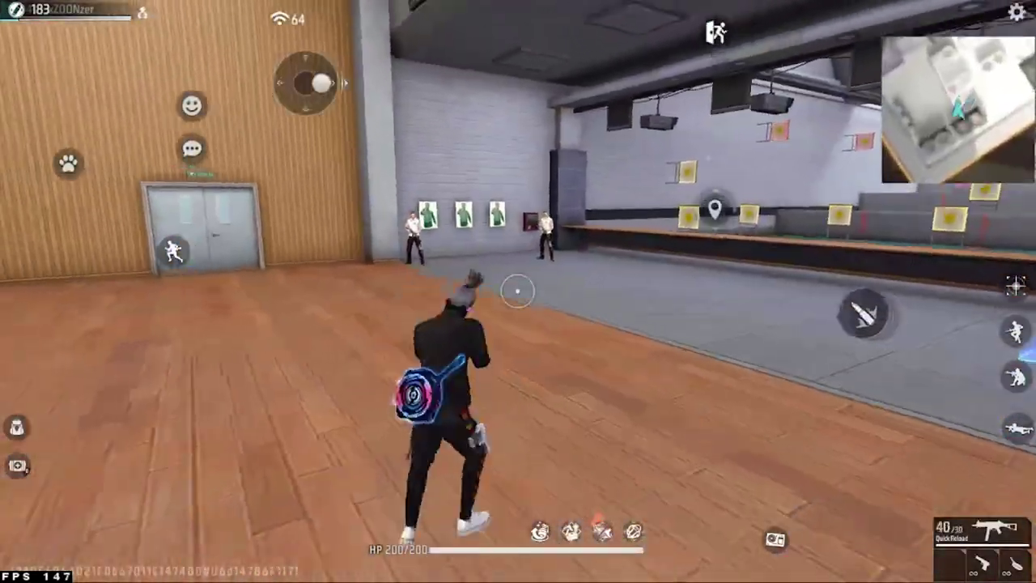
pyautogui.click(518, 292)
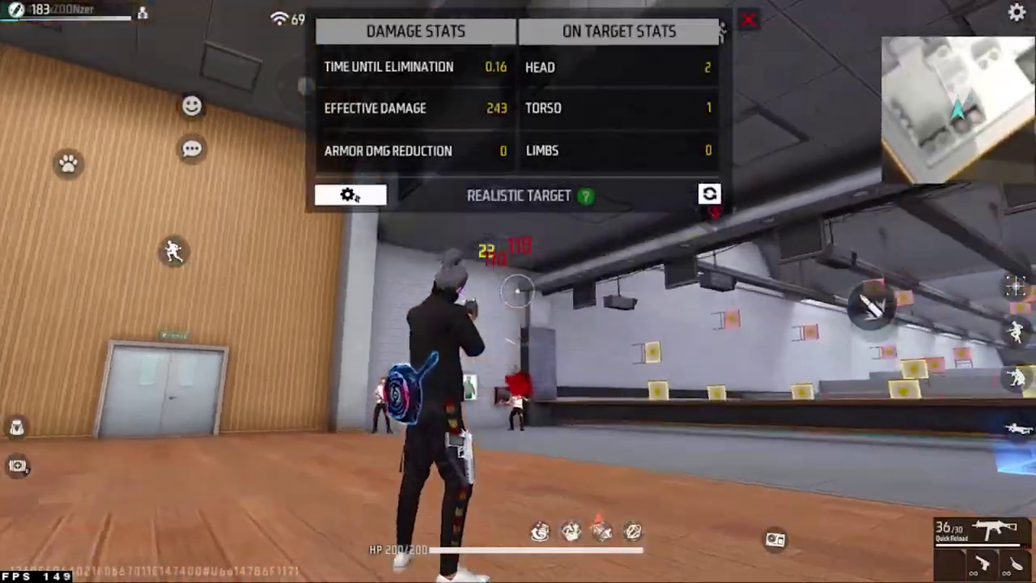